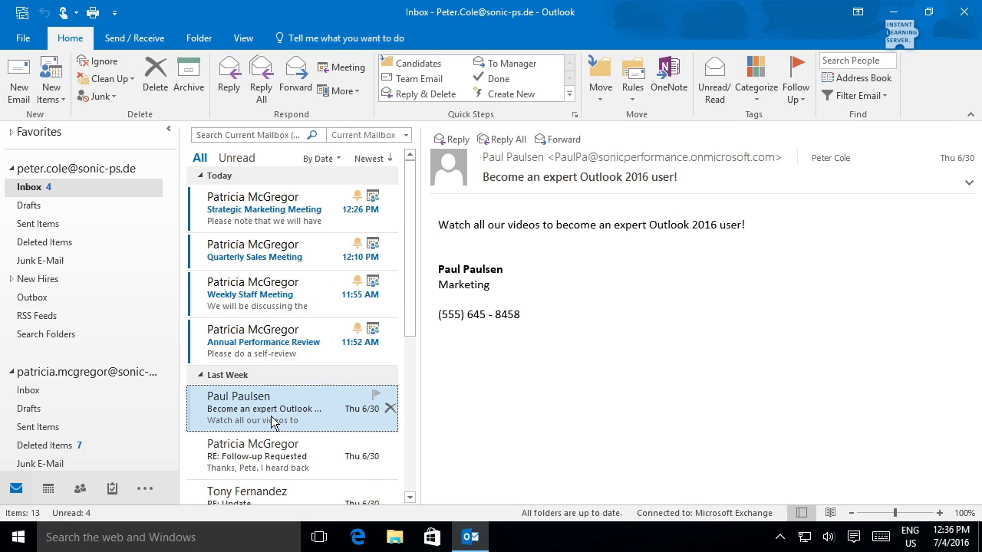
# Open the Annual Performance Review meeting request in its own window, read it, then close it.
pyautogui.click(282, 352)
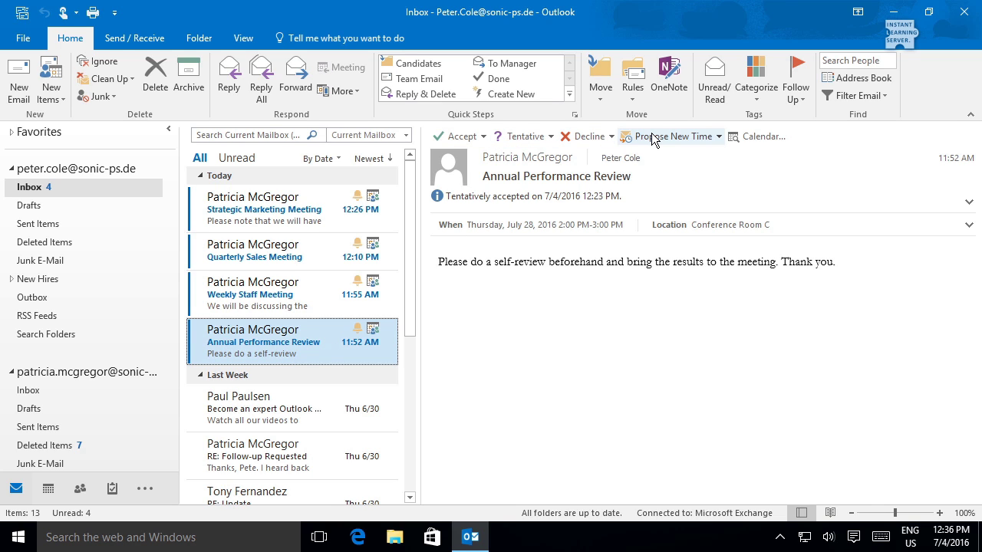
pyautogui.doubleClick(292, 340)
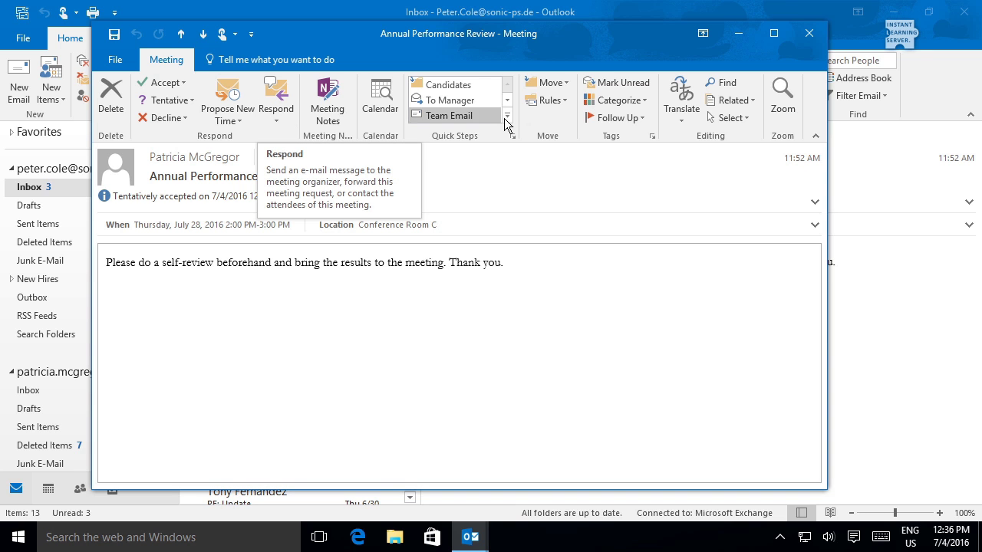
pyautogui.click(805, 35)
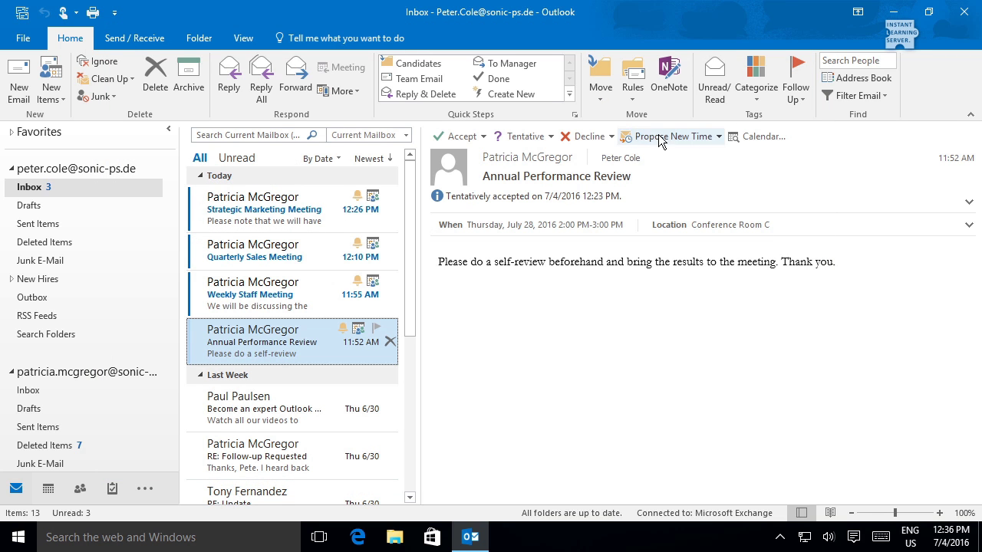
# Accept the Annual Performance Review with a note asking whether to bring the monthly reports.
pyautogui.click(482, 138)
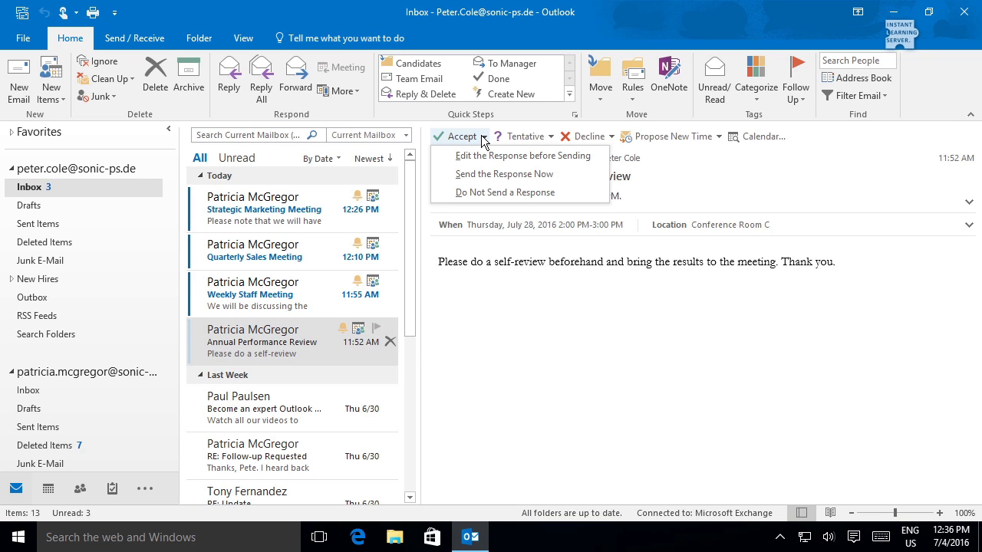
pyautogui.click(583, 159)
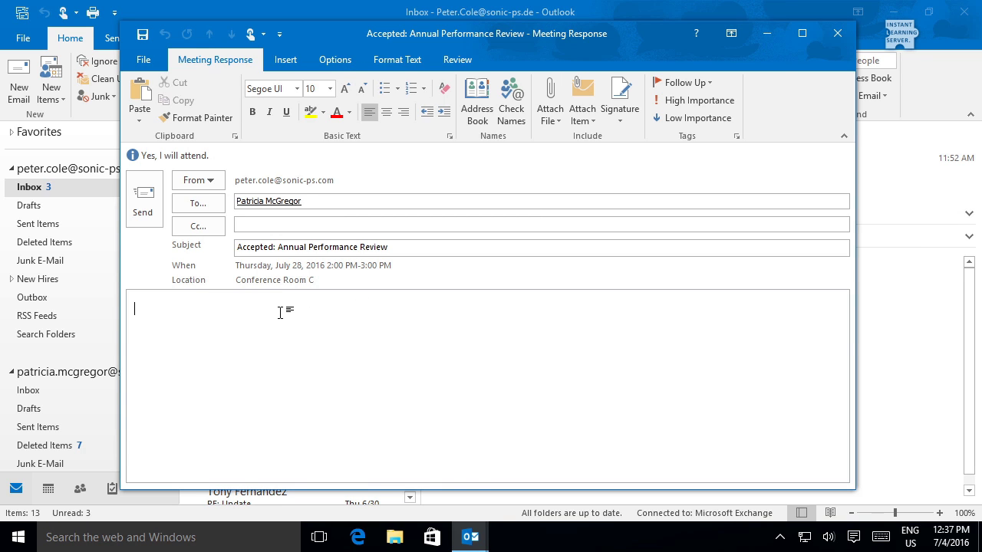
pyautogui.write('Do you have access to my monthly reports or should I bring those as well?')
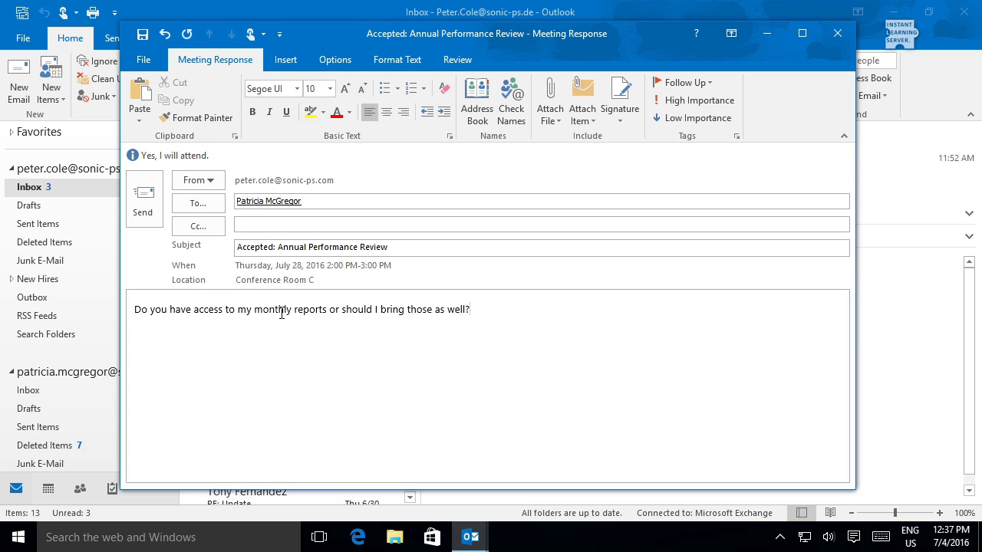
pyautogui.click(142, 203)
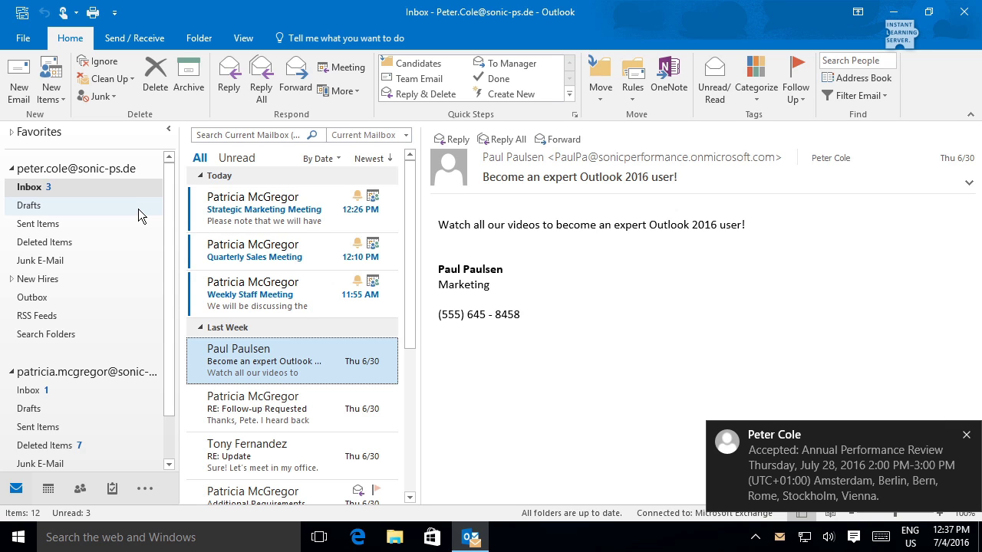
# Read the Annual Performance Review acceptance in the organizer's inbox, then return to the invitee's inbox.
pyautogui.click(967, 436)
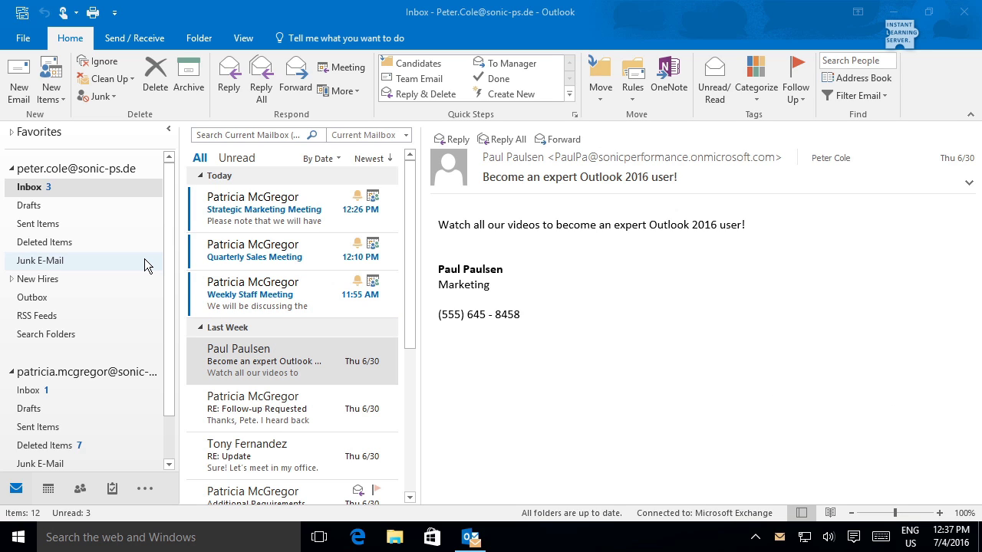
pyautogui.click(27, 392)
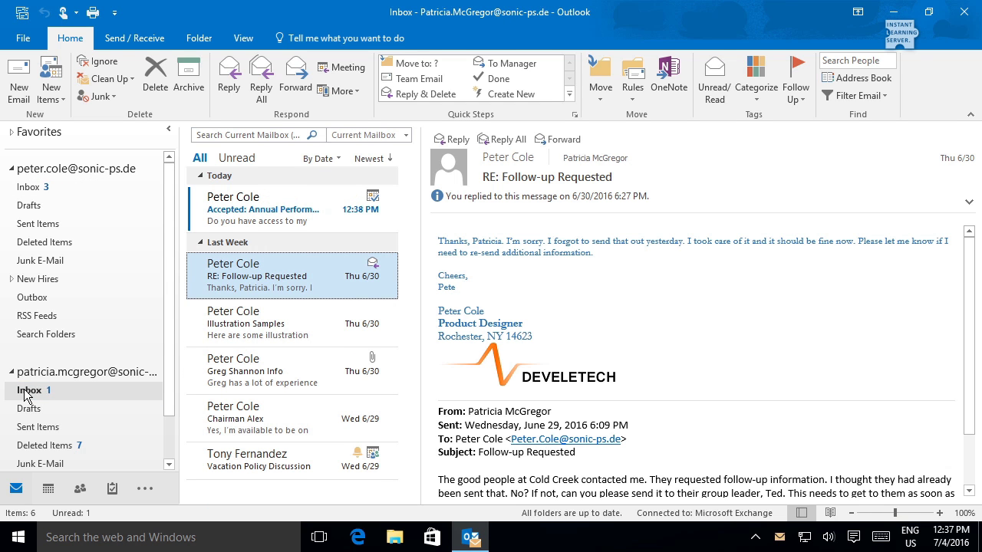
pyautogui.click(282, 215)
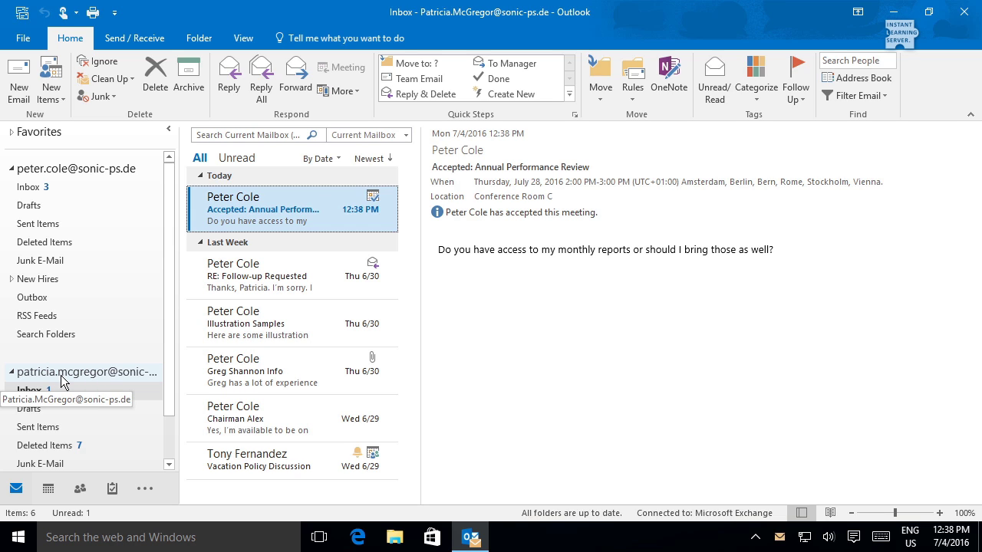
pyautogui.click(40, 194)
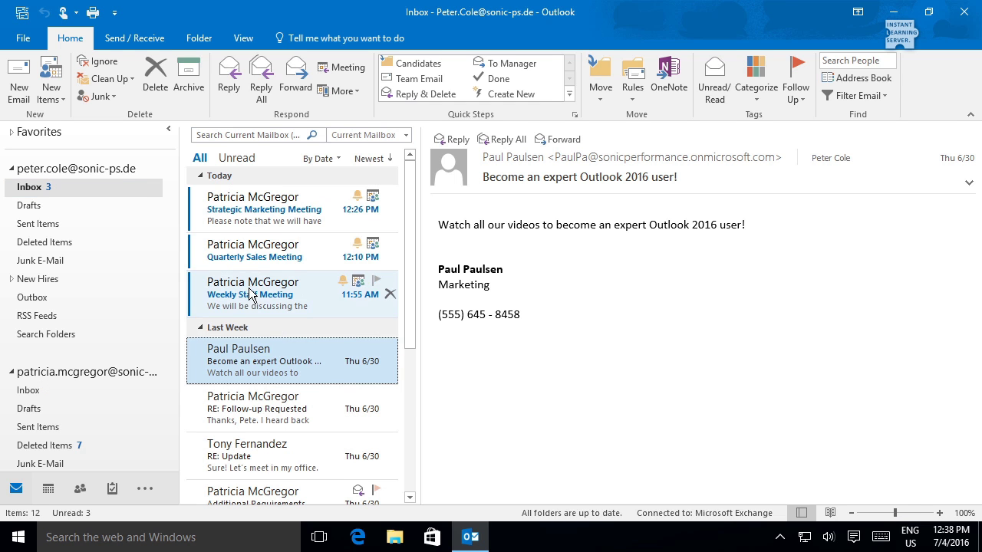
# Tentatively accept the Weekly Staff Meeting, noting a conflicting logistics meeting that might be rescheduled.
pyautogui.click(268, 292)
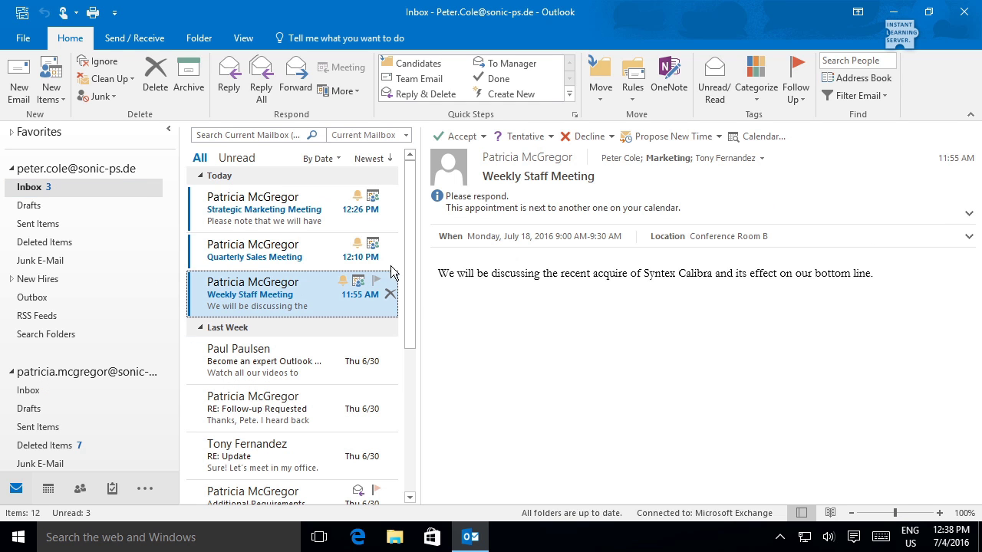
pyautogui.click(552, 138)
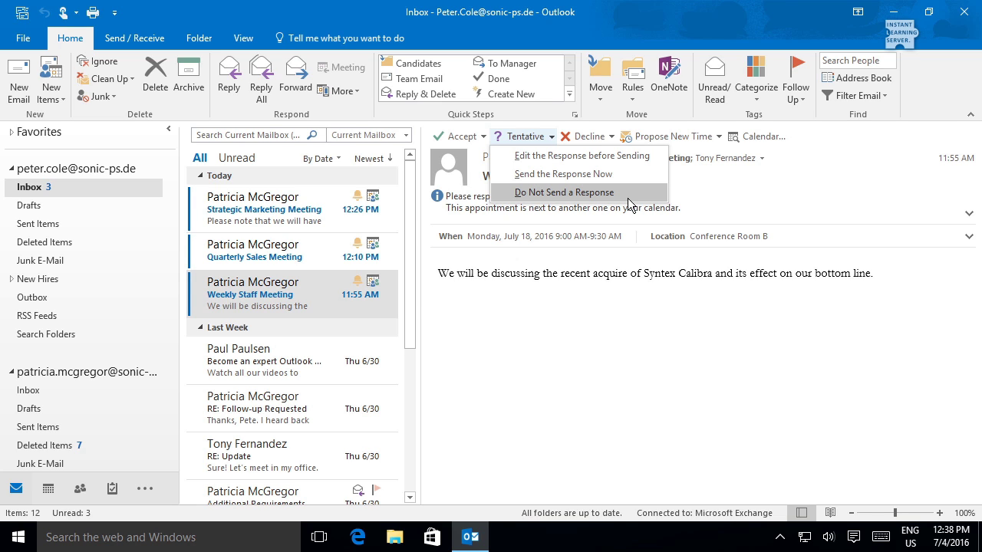
pyautogui.click(632, 157)
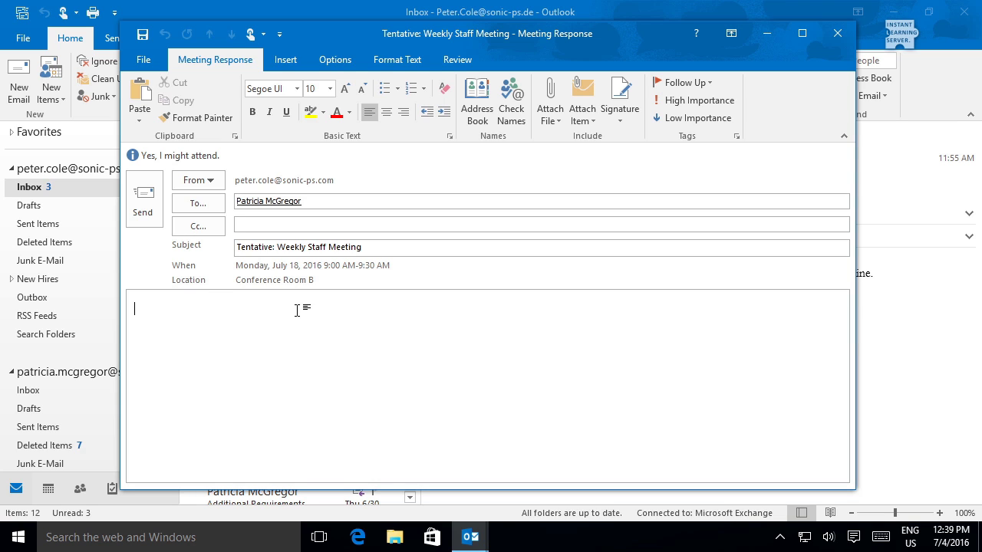
pyautogui.write("I've scheduled a meeting with Tony during this time to discuss upcoming logistics issues. We might be able to reschedule")
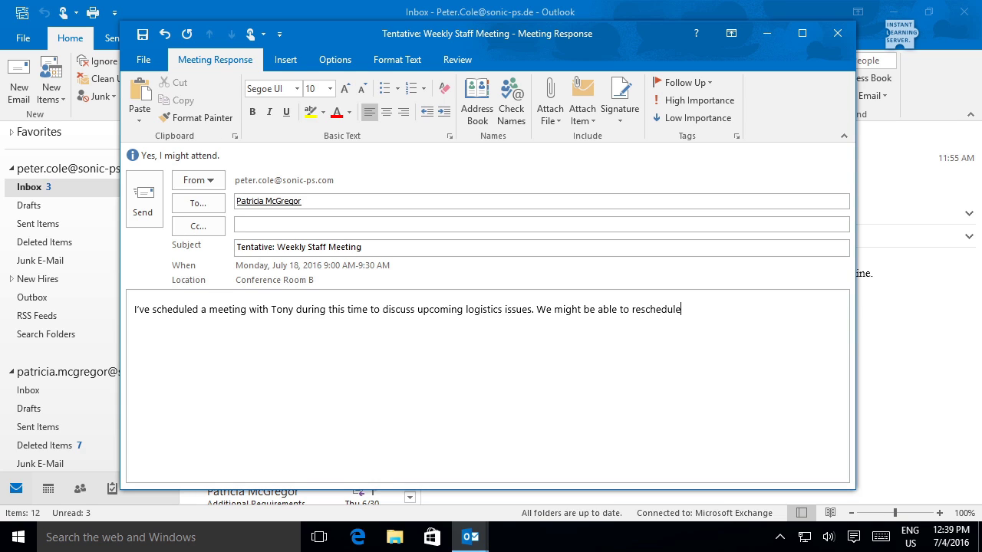
pyautogui.write('.')
pyautogui.click(138, 196)
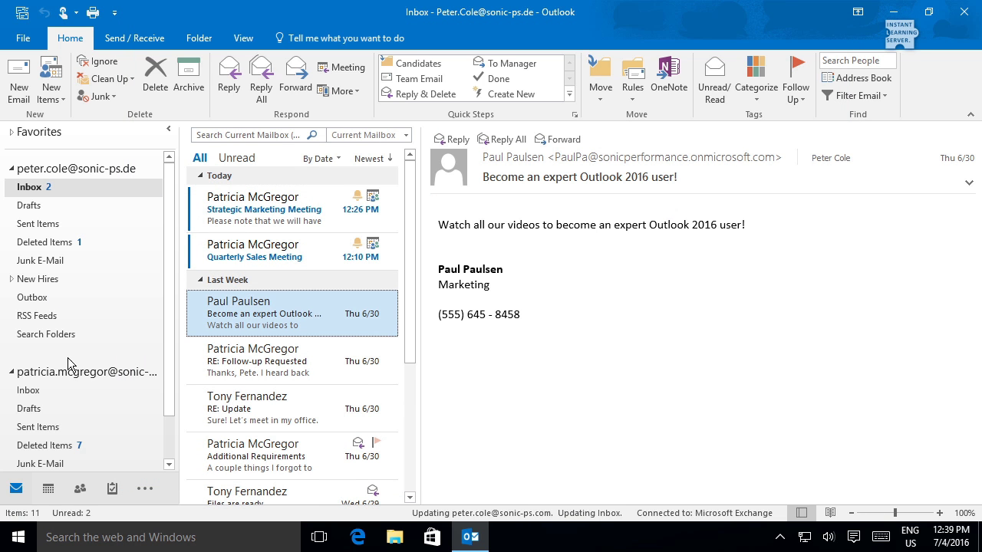
# Read the Tentative: Weekly Staff Meeting reply in the organizer's inbox, then return to the invitee's inbox.
pyautogui.click(35, 394)
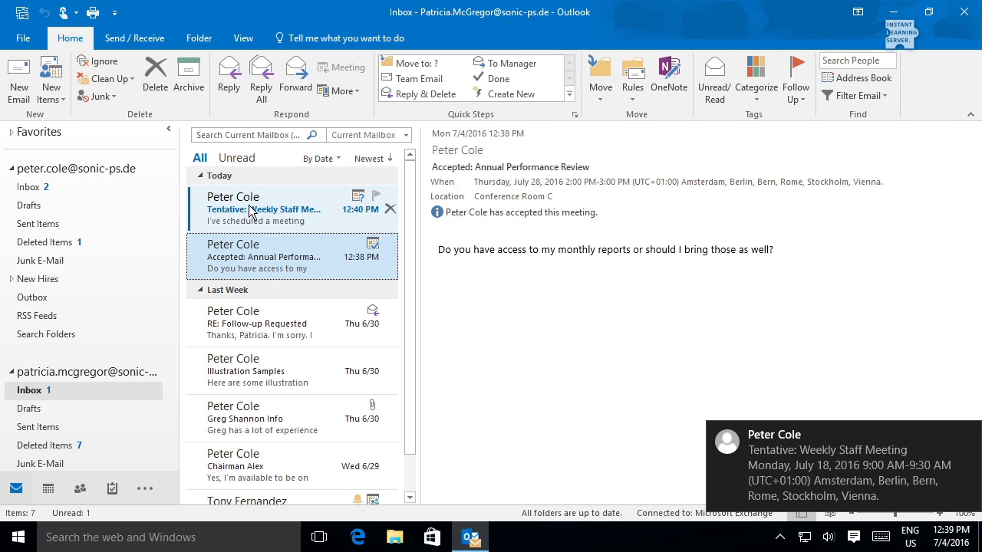
pyautogui.click(249, 212)
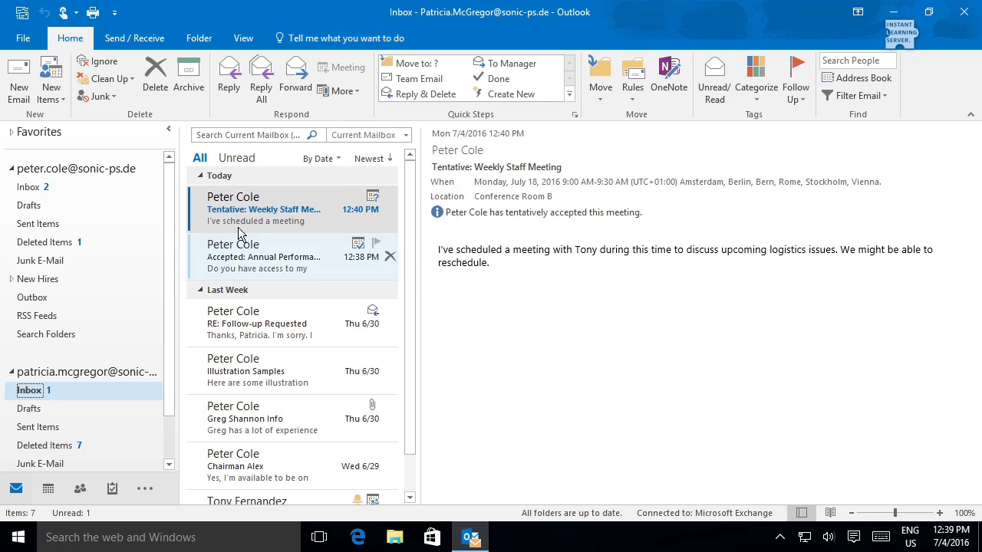
pyautogui.click(34, 188)
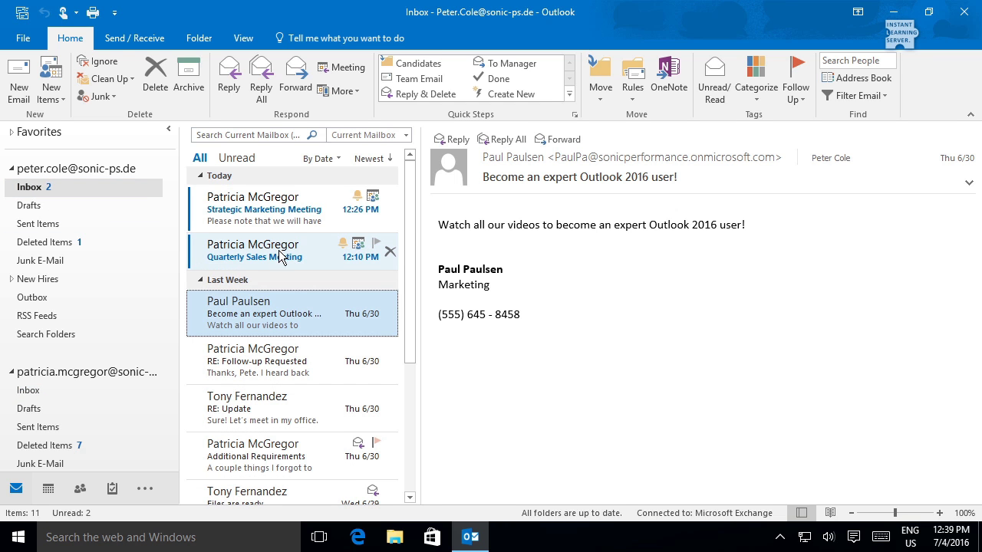
# Decline the Quarterly Sales Meeting with the comment 'I'll be out of town.'.
pyautogui.click(279, 249)
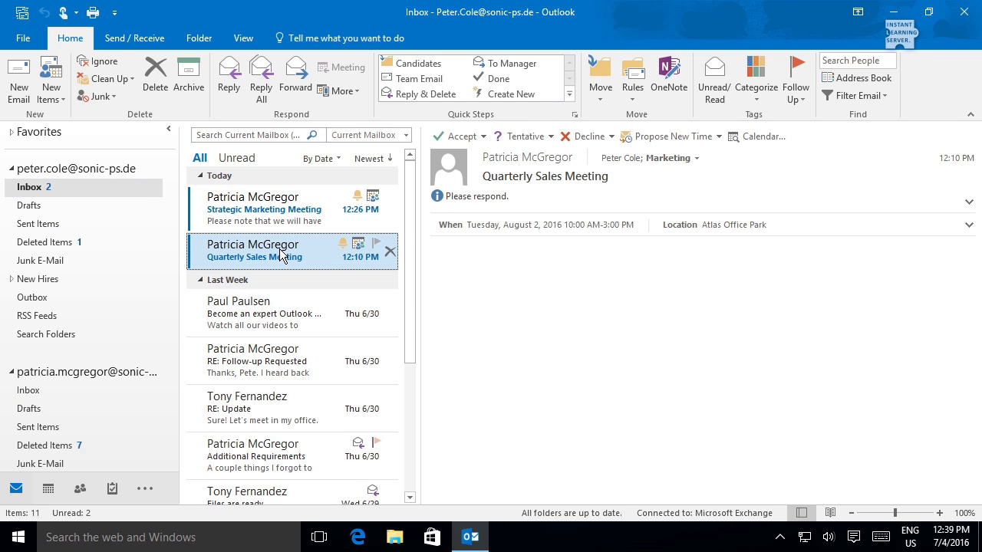
pyautogui.click(611, 138)
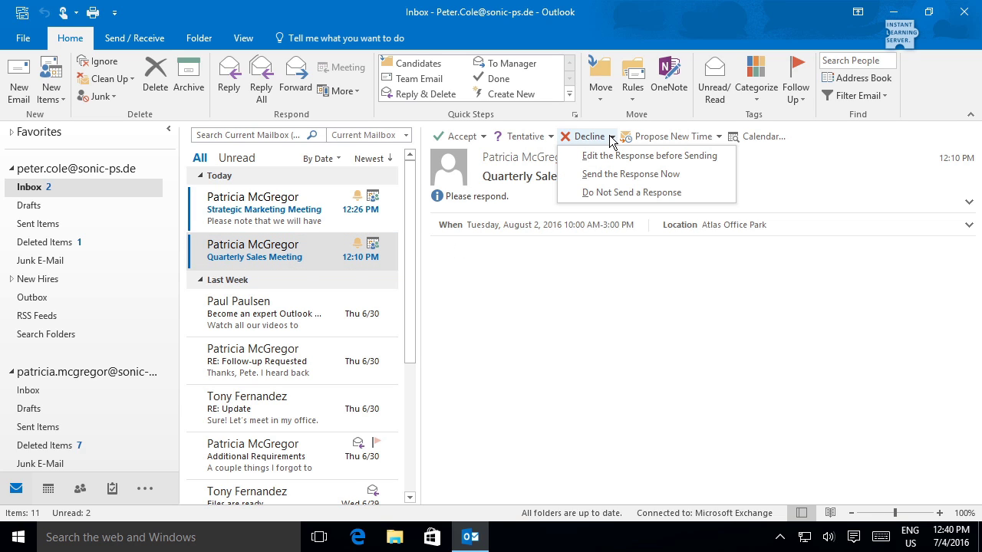
pyautogui.click(666, 154)
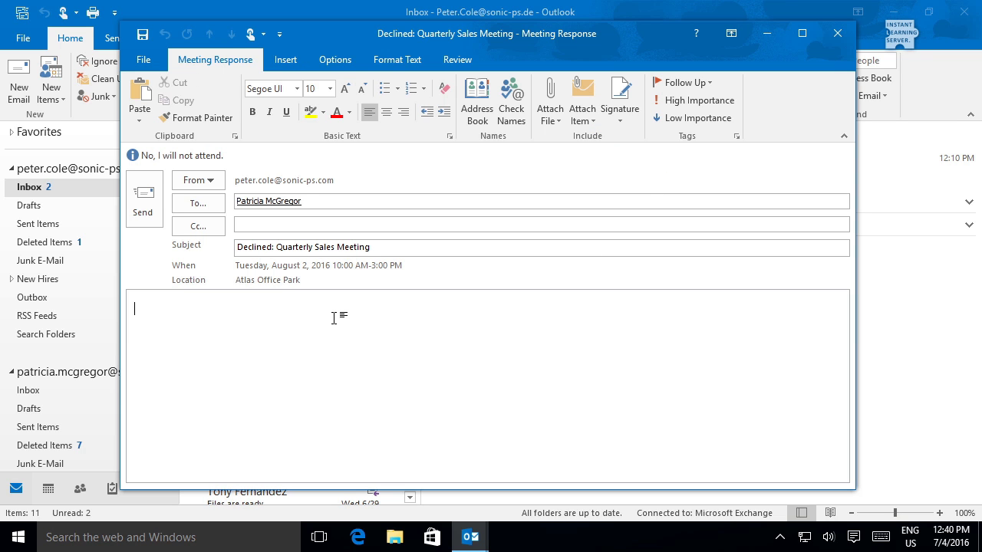
pyautogui.write('I’ll be out of town.')
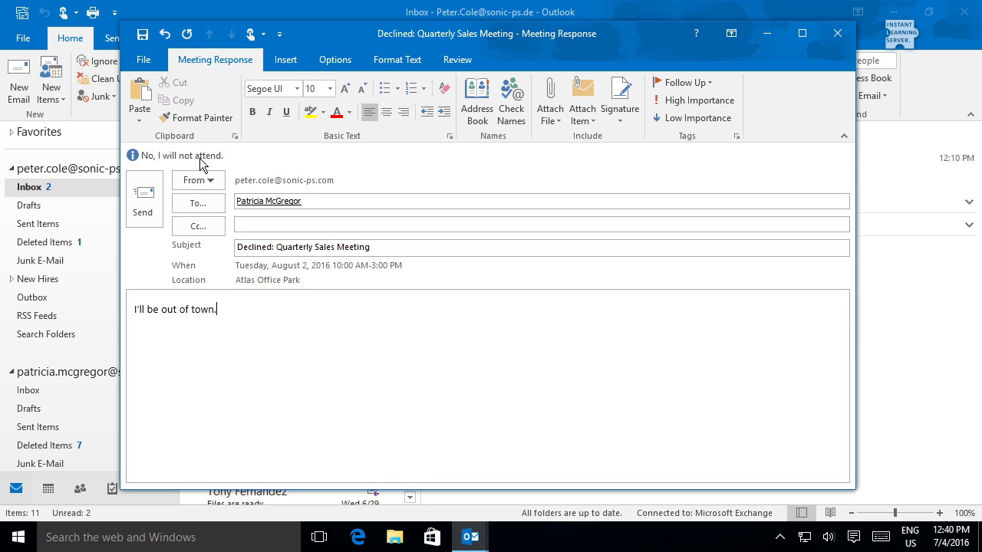
pyautogui.click(144, 198)
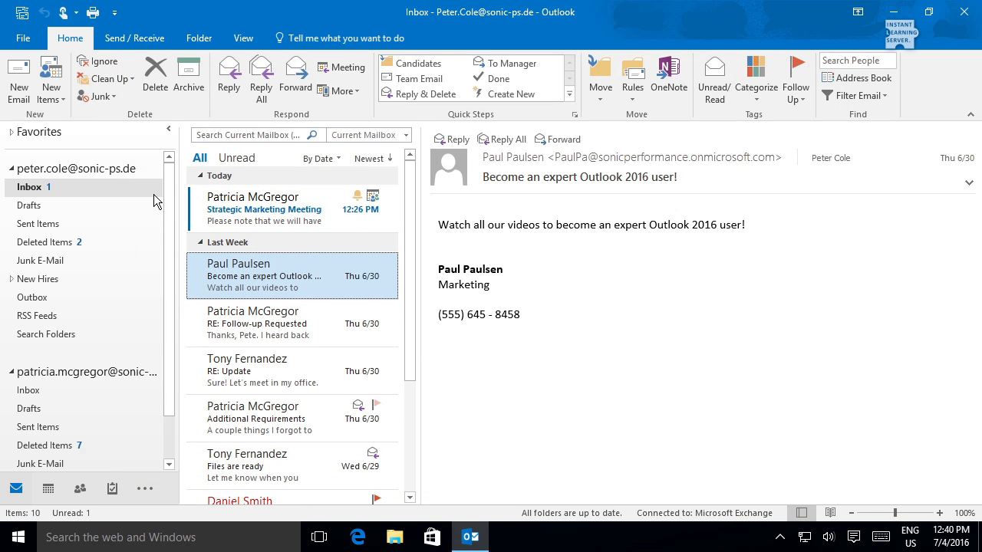
pyautogui.click(31, 390)
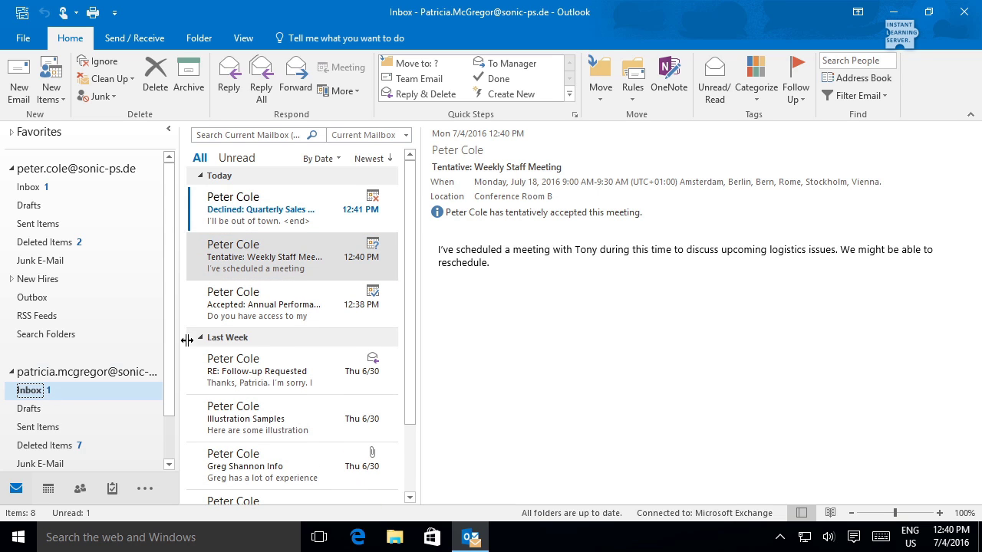
pyautogui.click(262, 214)
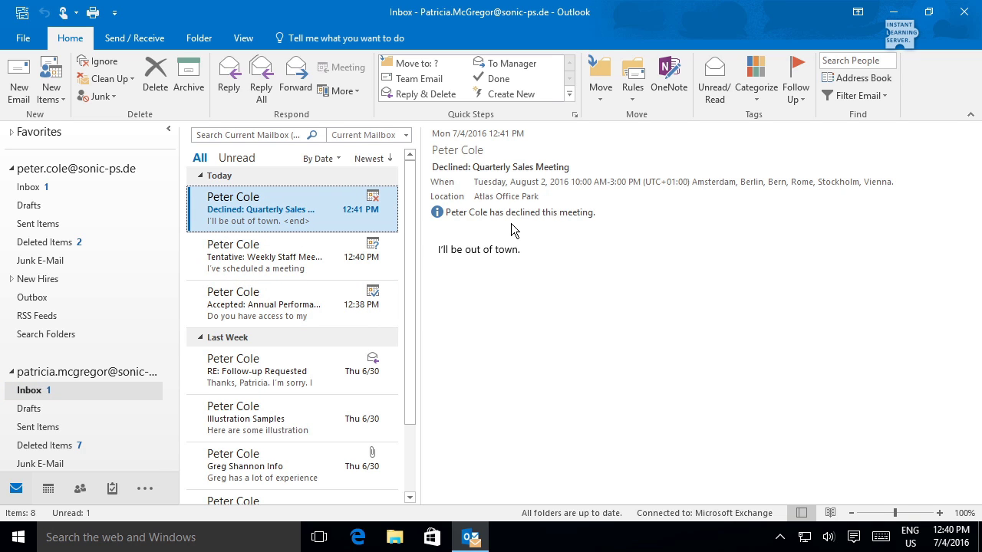
pyautogui.click(41, 195)
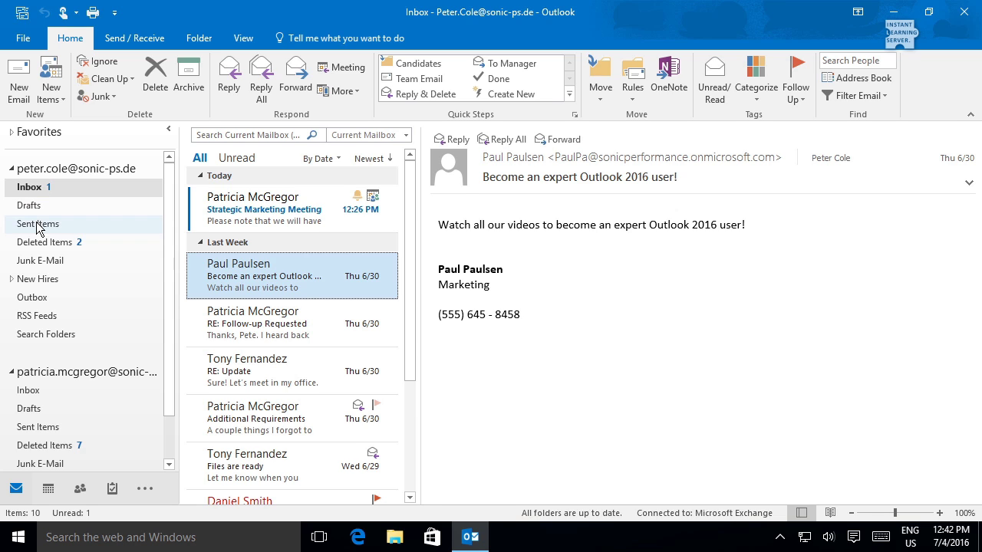
# In Sent Items, review the Accepted, Tentative and Declined meeting responses sent today.
pyautogui.click(37, 225)
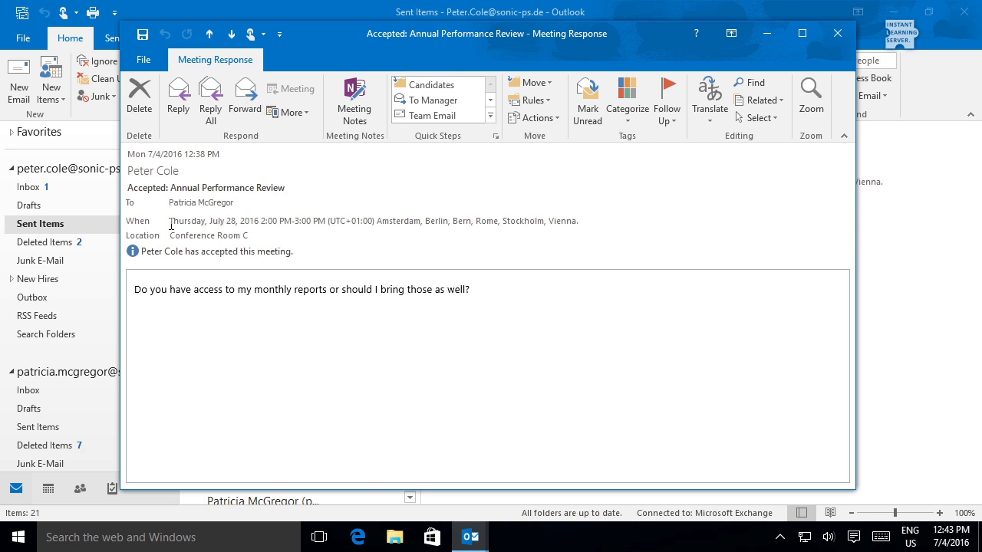
pyautogui.moveTo(170, 225); pyautogui.dragTo(331, 225)
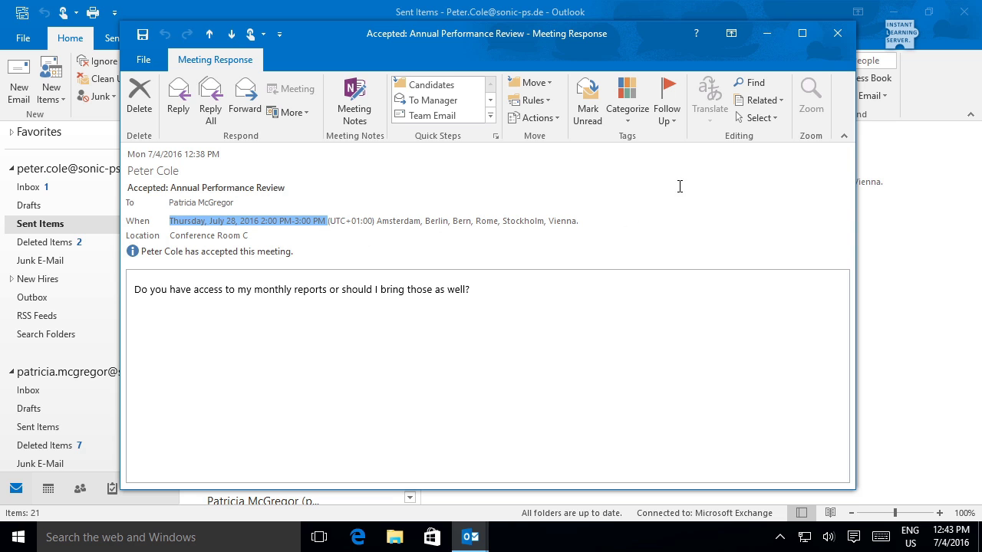
pyautogui.click(835, 35)
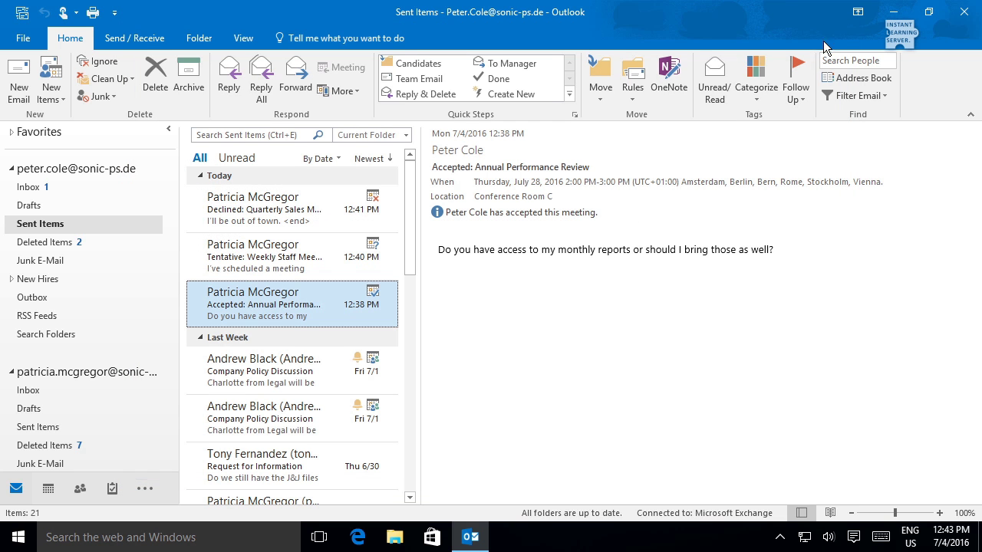
pyautogui.click(315, 251)
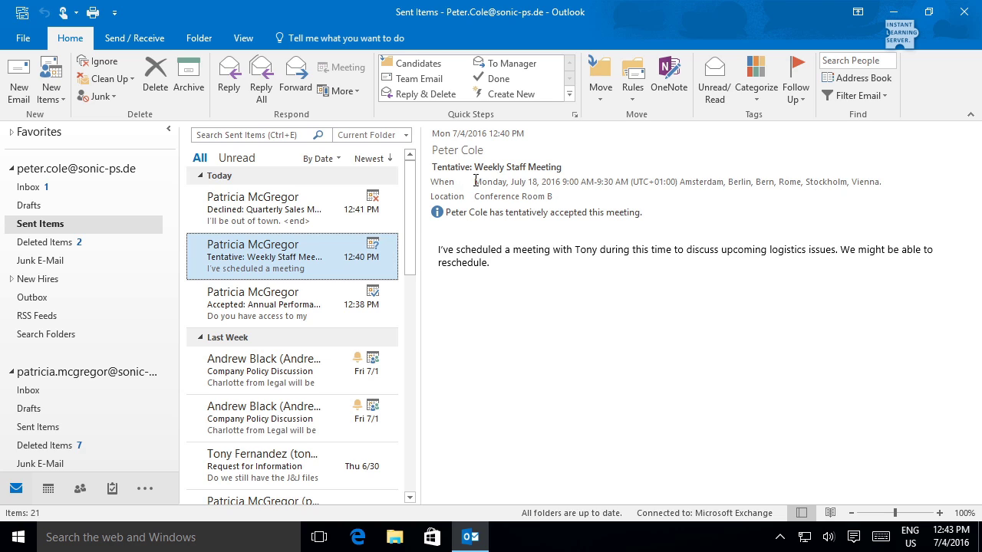
pyautogui.moveTo(476, 181); pyautogui.dragTo(612, 184)
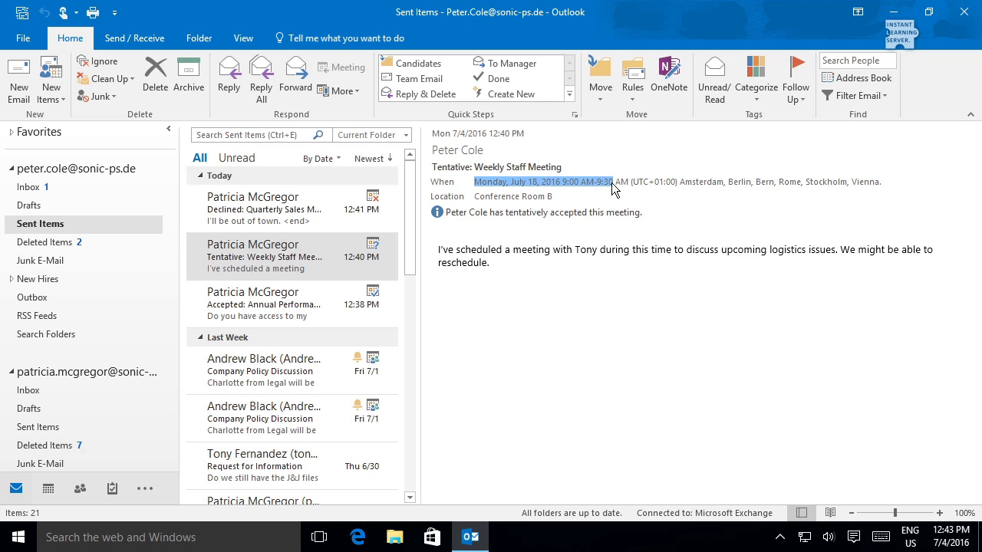
pyautogui.click(291, 206)
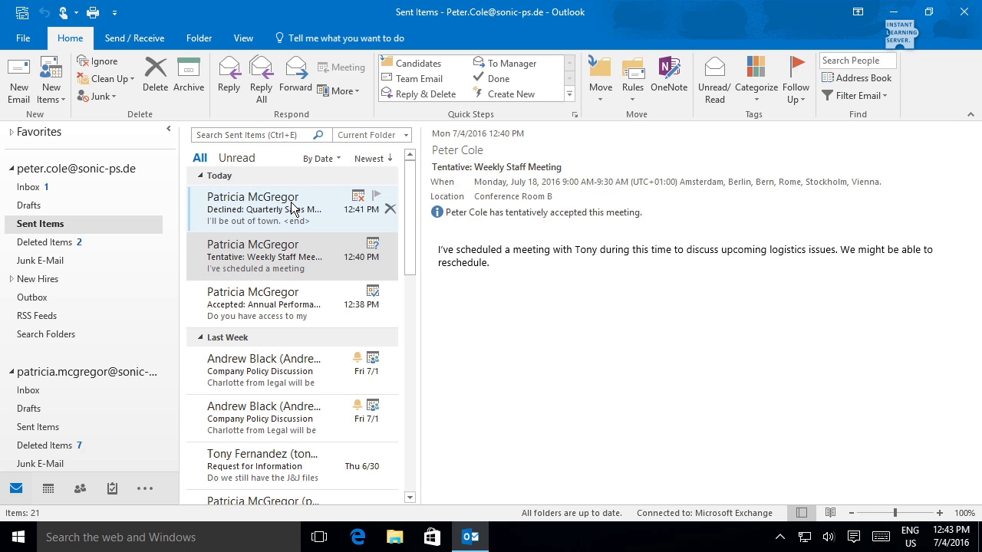
pyautogui.click(291, 206)
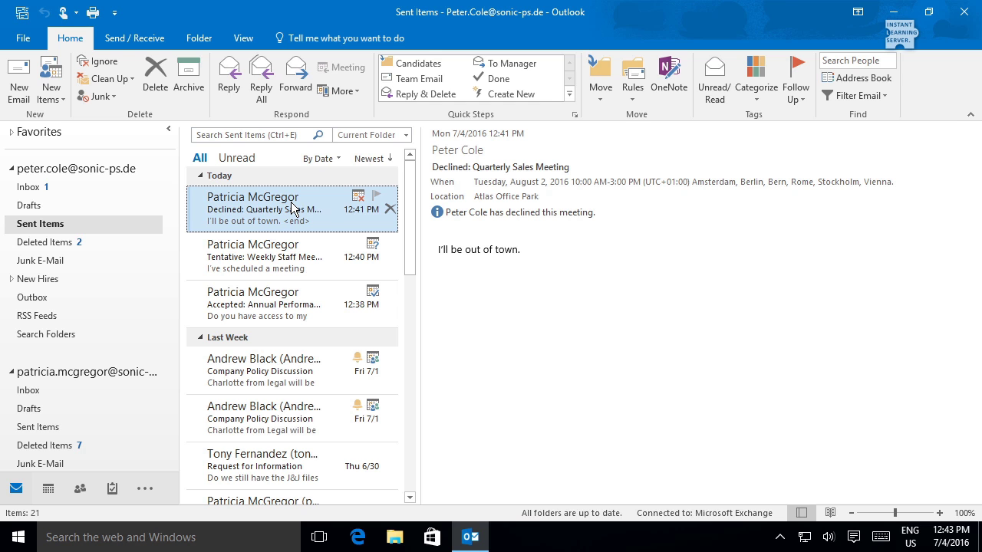
# Select the Strategic Marketing Meeting invitation in the Inbox and show the Propose New Time options.
pyautogui.click(29, 187)
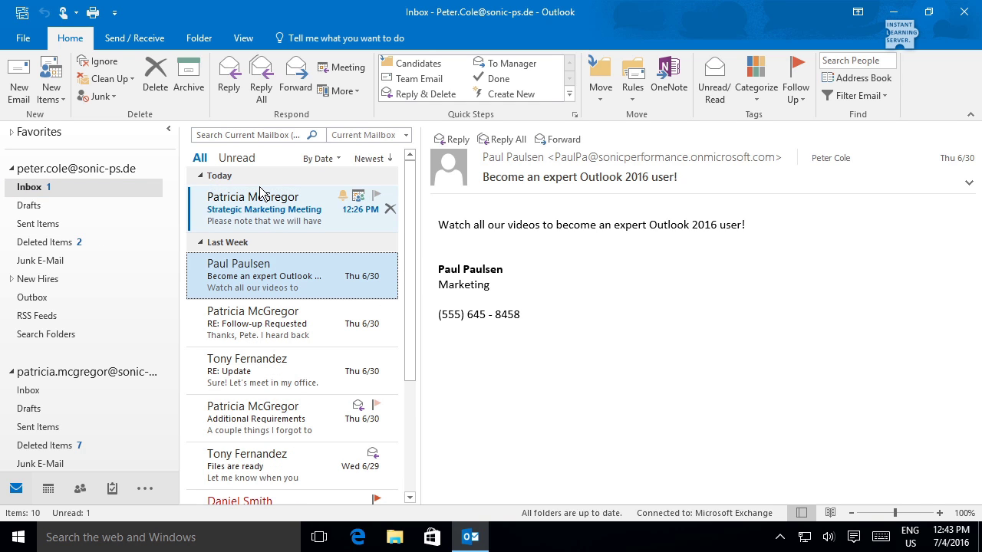
pyautogui.click(259, 192)
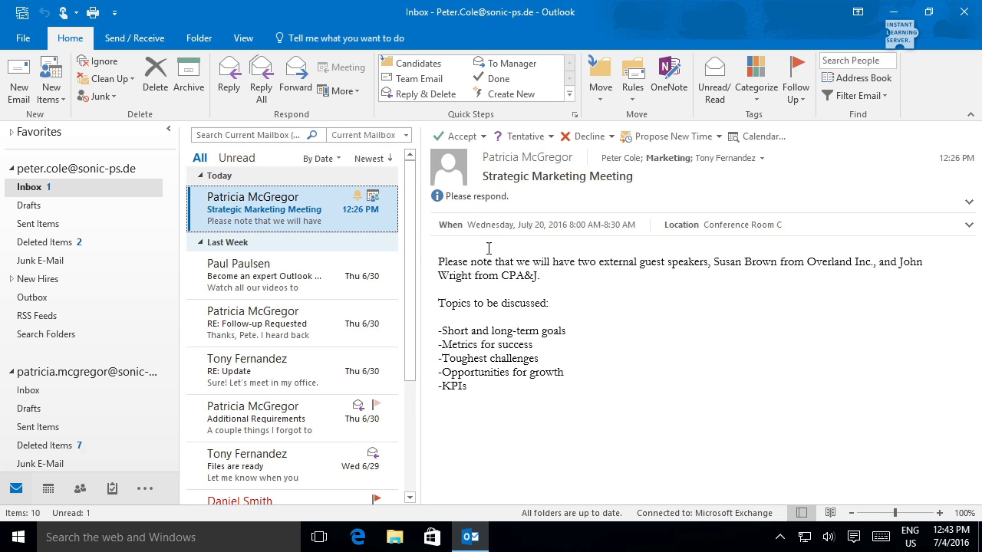
pyautogui.click(719, 137)
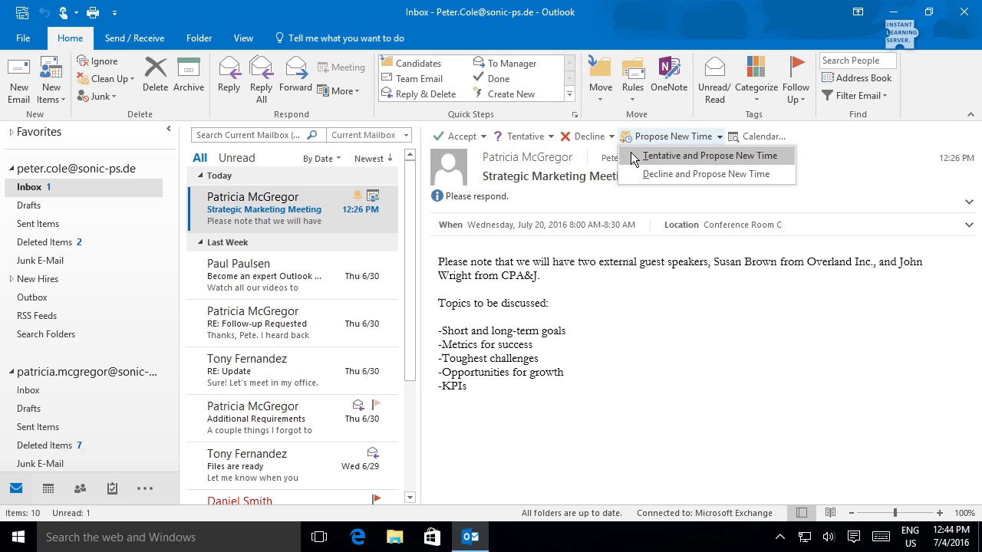
# Choose Tentative and Propose New Time, moving the start date to Thursday, July 21, 2016.
pyautogui.click(709, 156)
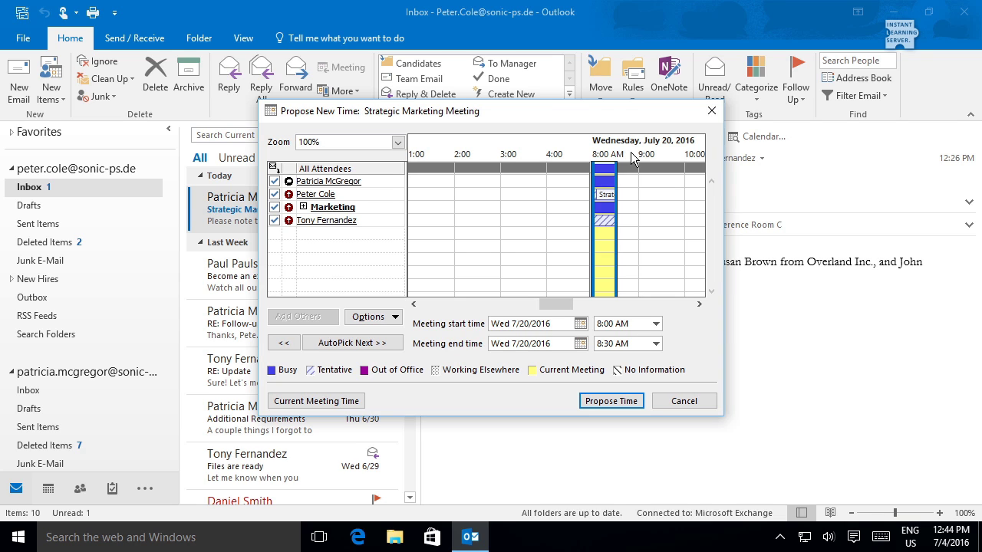
pyautogui.moveTo(617, 197)
pyautogui.click(581, 325)
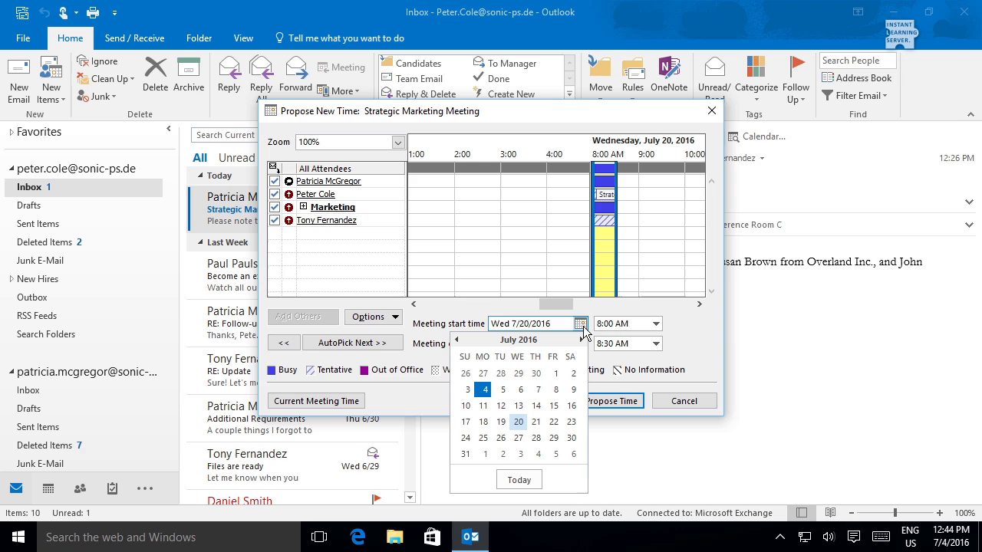
pyautogui.click(536, 422)
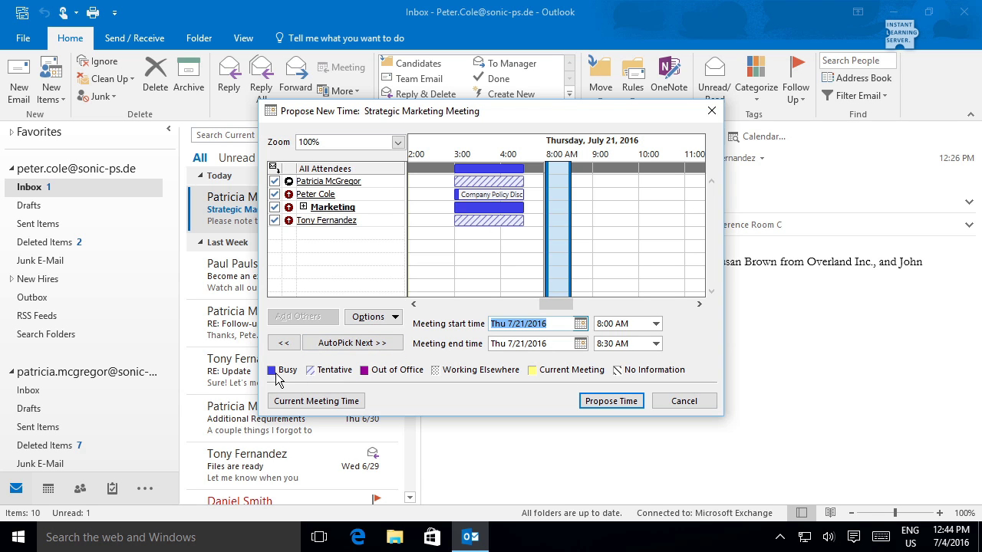
# Propose July 21, 9:30 AM–12:00 PM, using AutoPick Next three times and a 12:00 PM end time.
pyautogui.moveTo(485, 215)
pyautogui.click(361, 346)
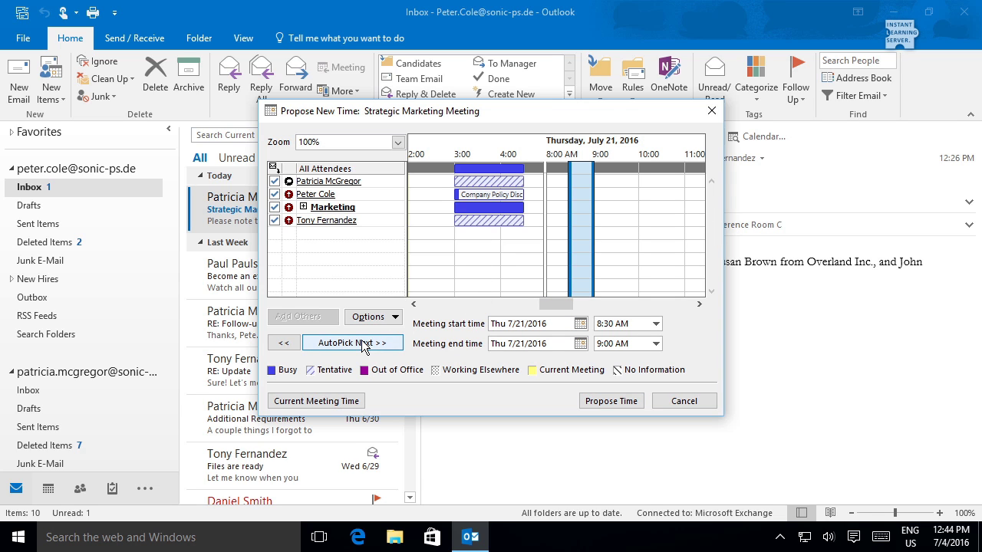
pyautogui.click(361, 343)
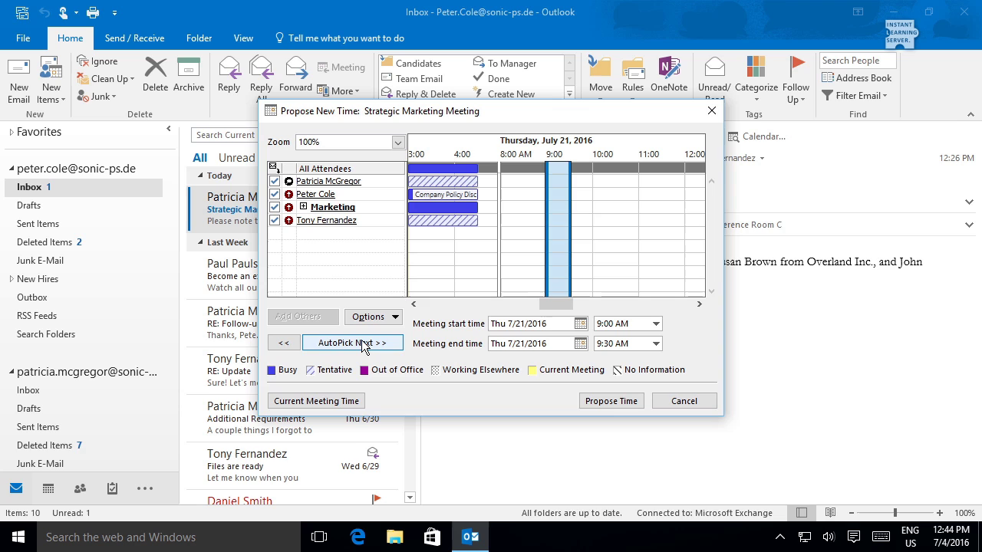
pyautogui.click(361, 343)
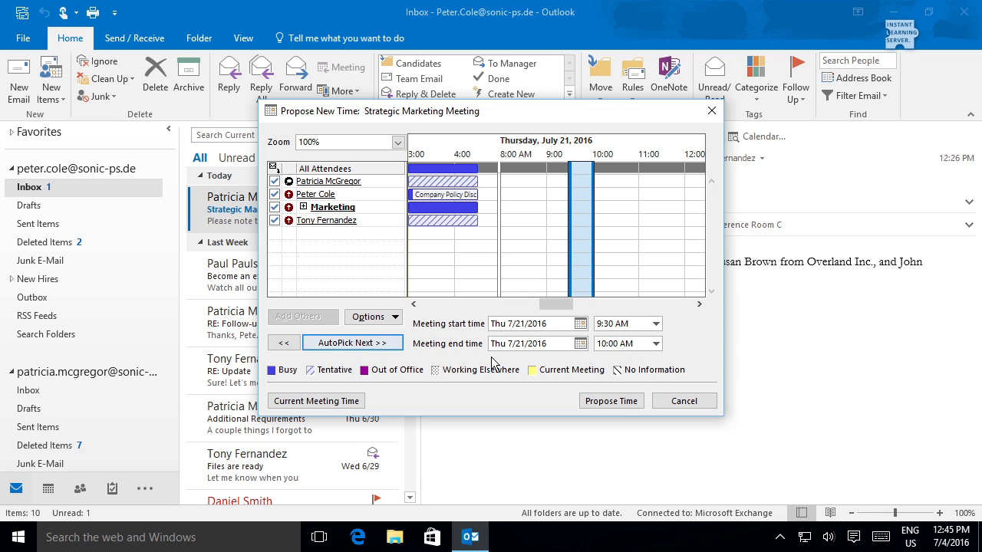
pyautogui.click(656, 344)
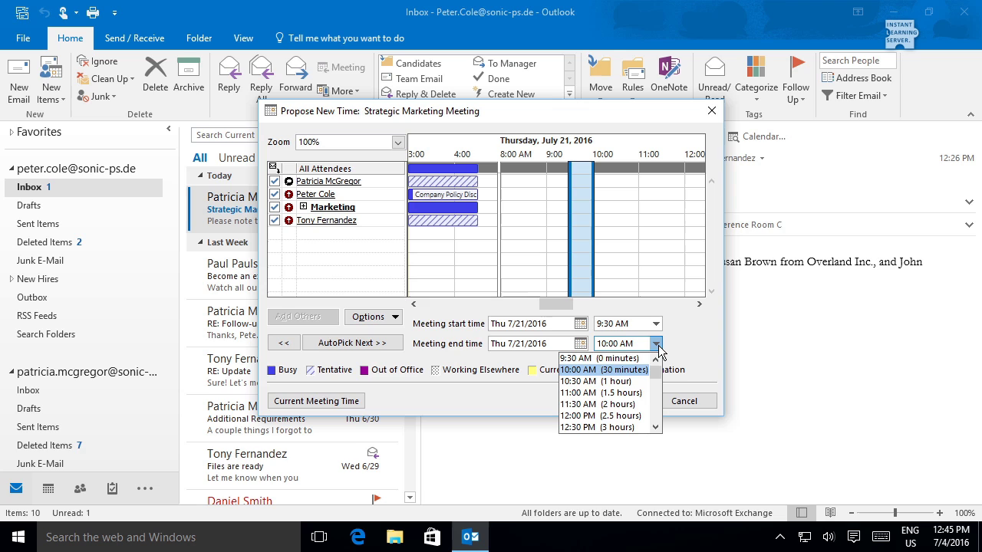
pyautogui.click(640, 417)
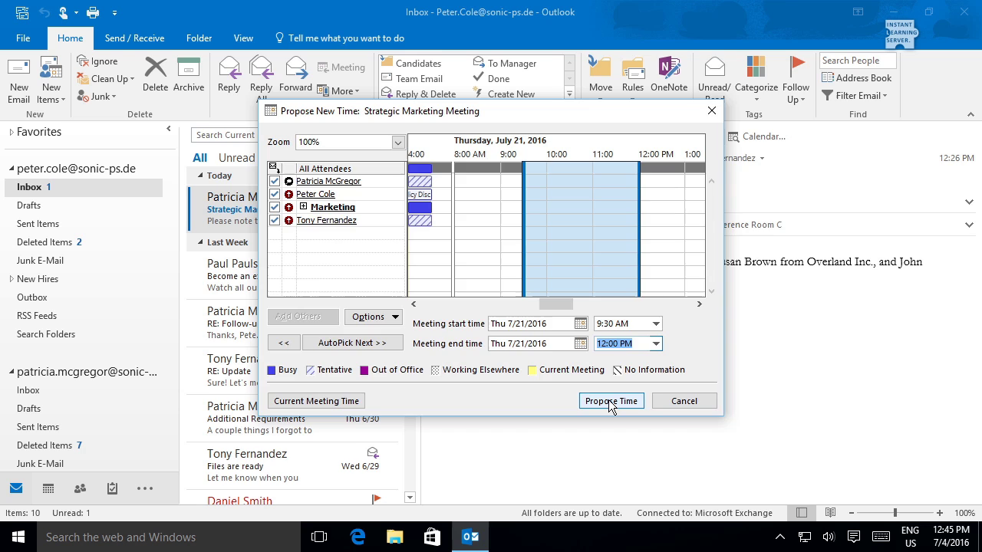
pyautogui.click(609, 400)
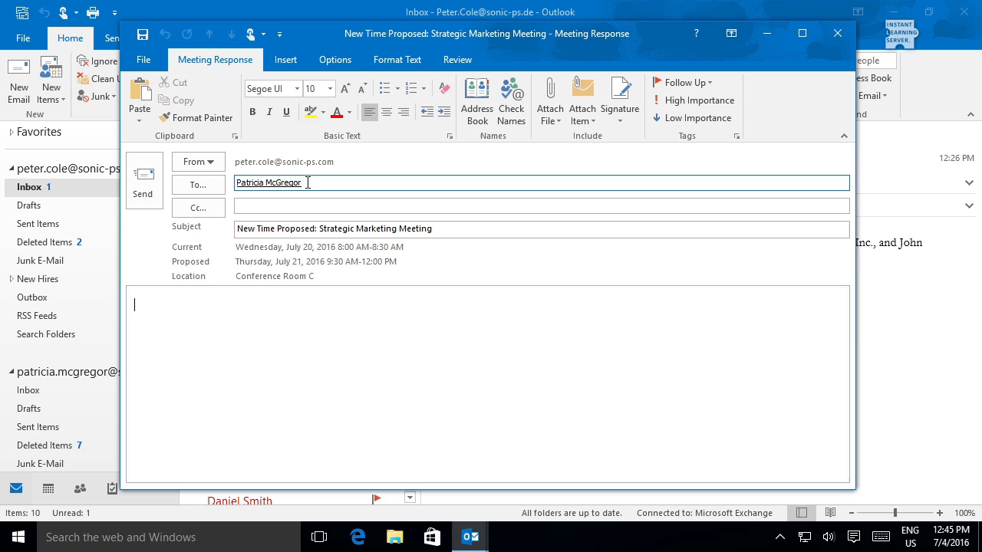
# Send the new time proposal with the note 'I think this time will work better for everyone.'.
pyautogui.moveTo(264, 185)
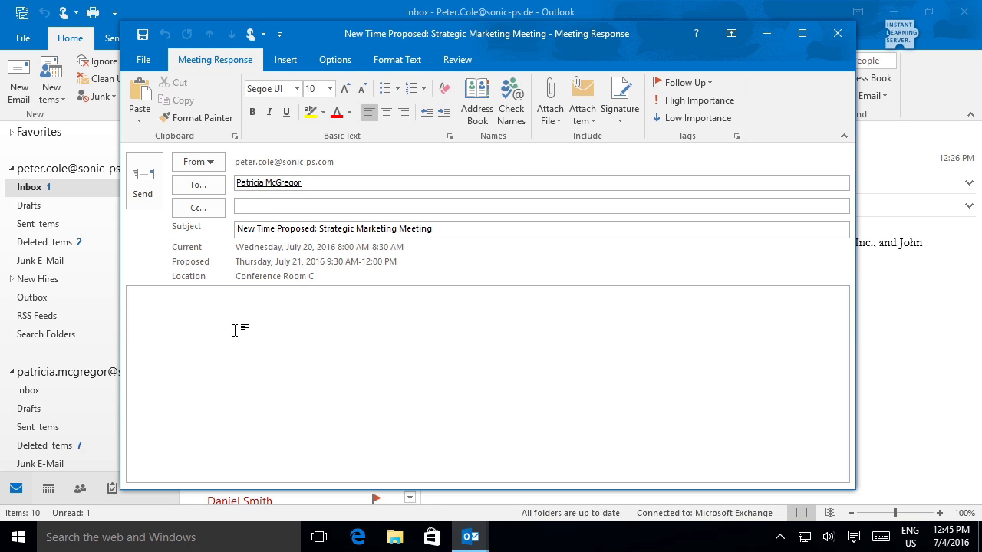
pyautogui.write('I think this time will work better for everyone.')
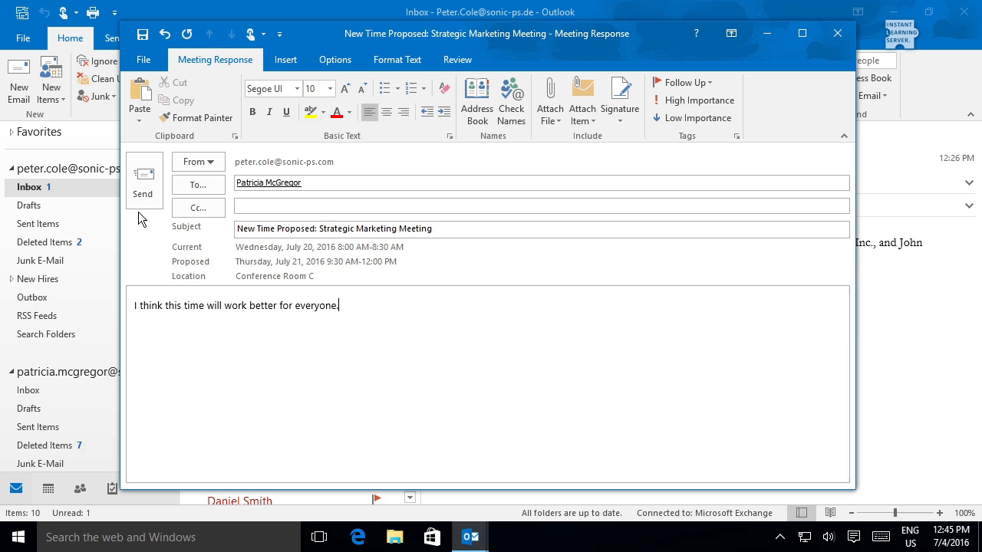
pyautogui.click(138, 190)
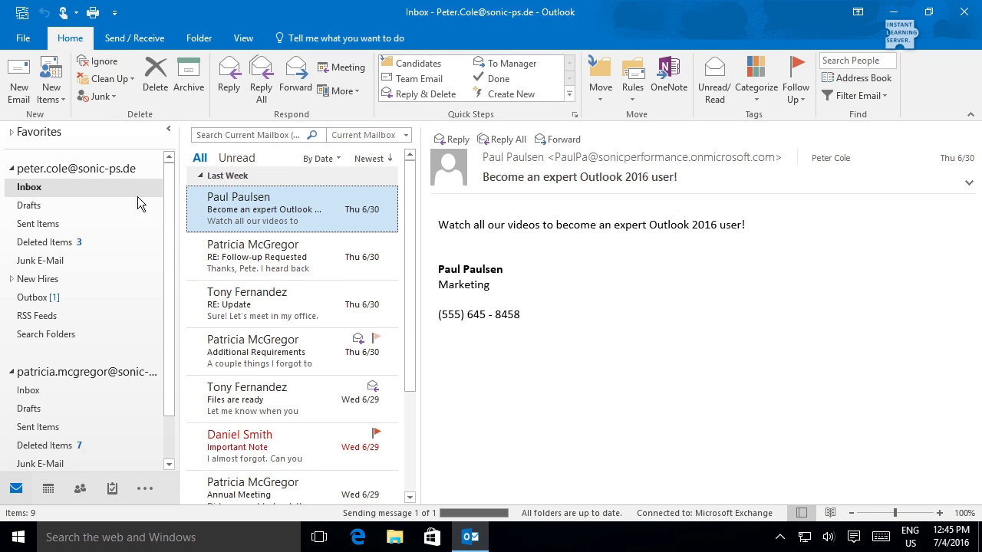
# Open the New Time Proposed message for Thursday, July 21, 9:30 AM–12:00 PM from the organizer's Inbox.
pyautogui.click(27, 391)
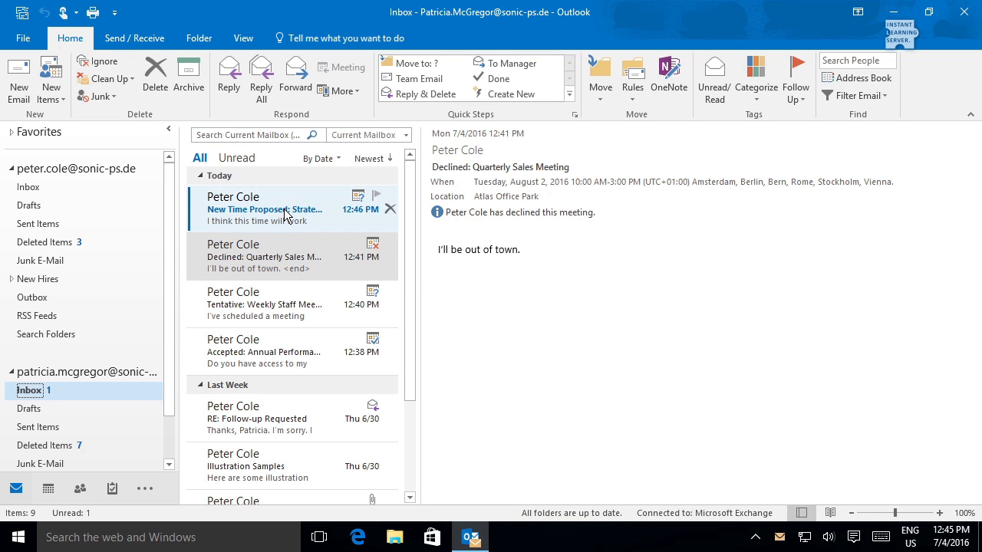
pyautogui.click(285, 214)
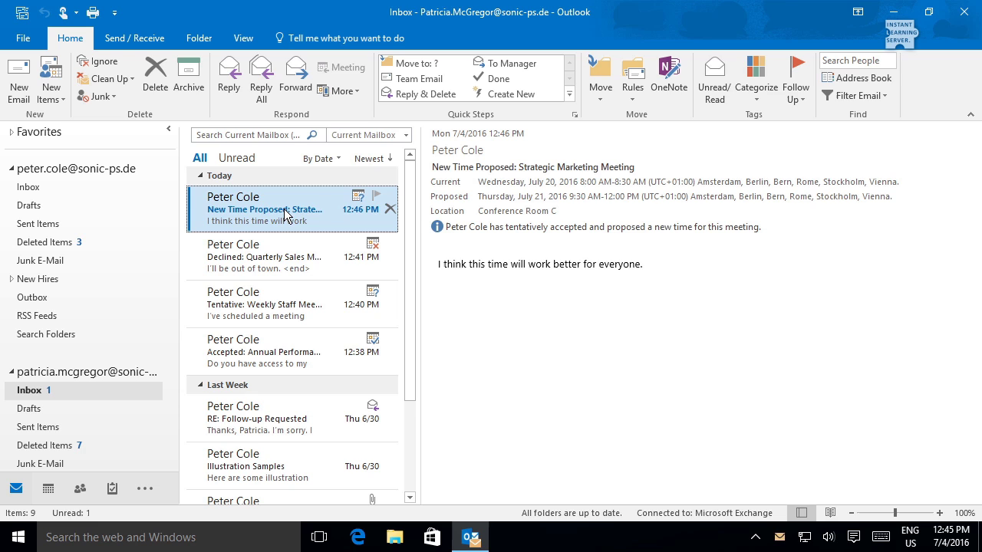
pyautogui.doubleClick(285, 215)
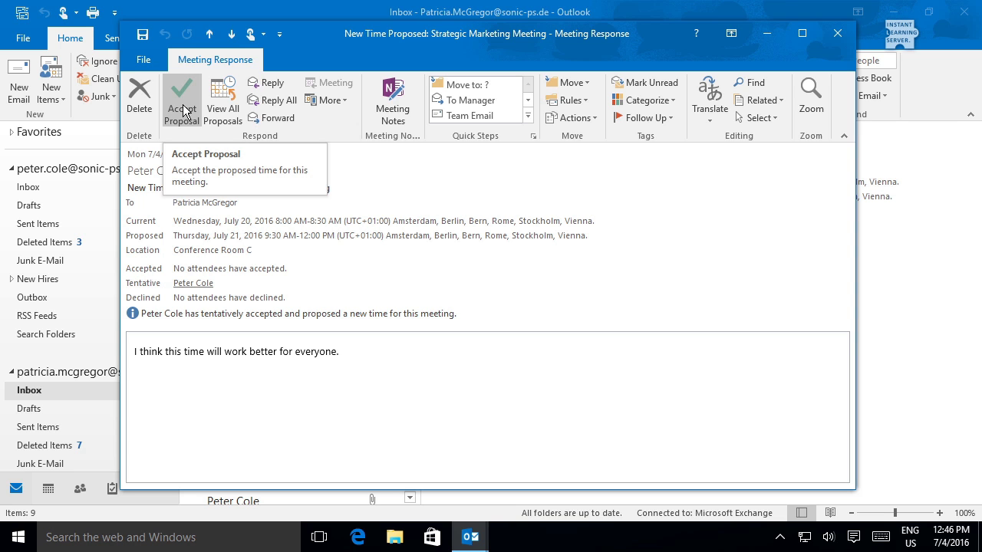
# Review all proposed times, then accept the July 21, 9:30 AM–12:00 PM proposal and send the update.
pyautogui.click(226, 93)
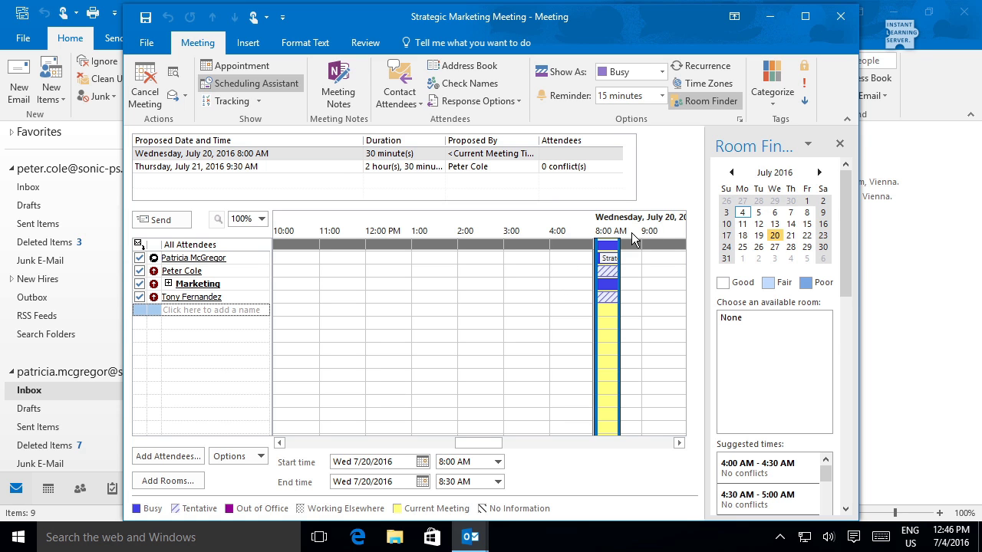
pyautogui.click(840, 19)
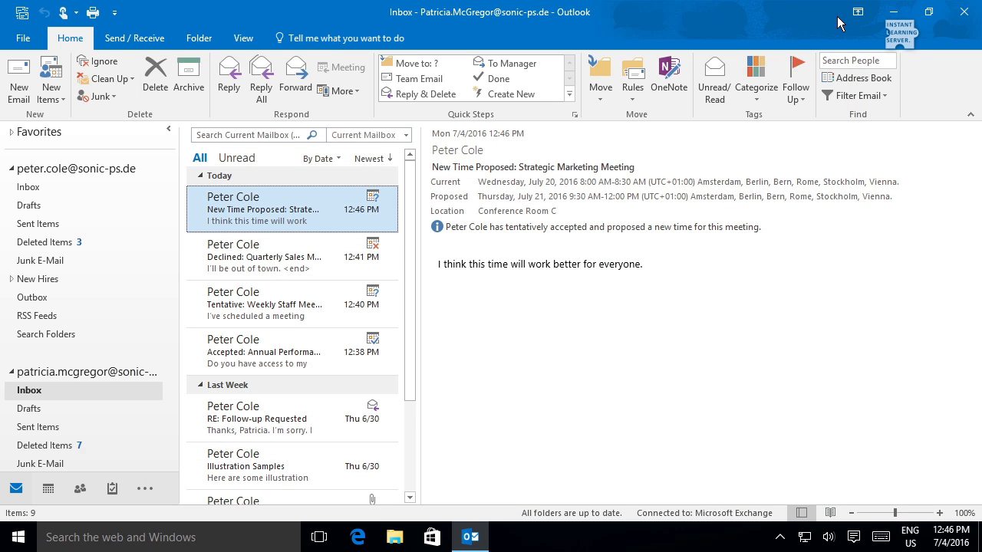
pyautogui.doubleClick(313, 211)
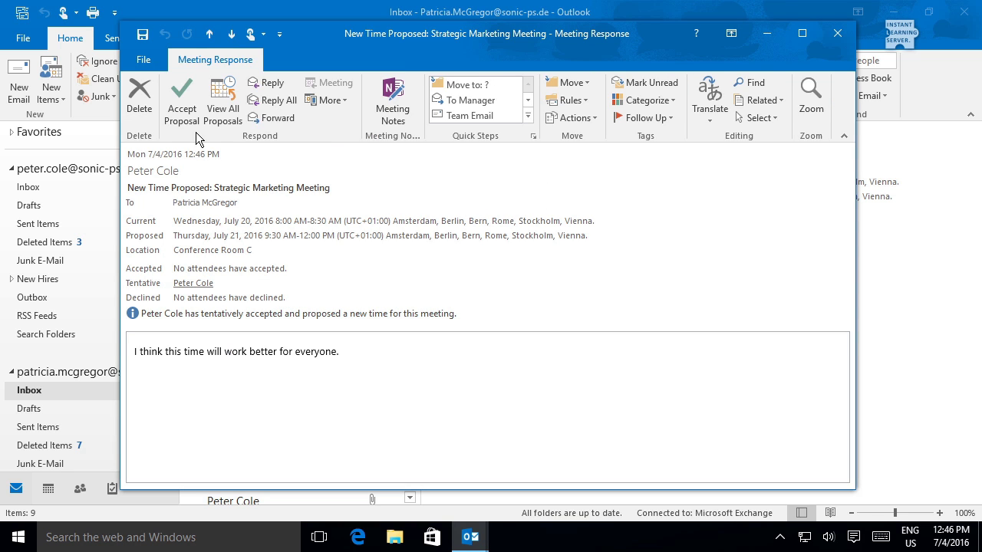
pyautogui.click(182, 104)
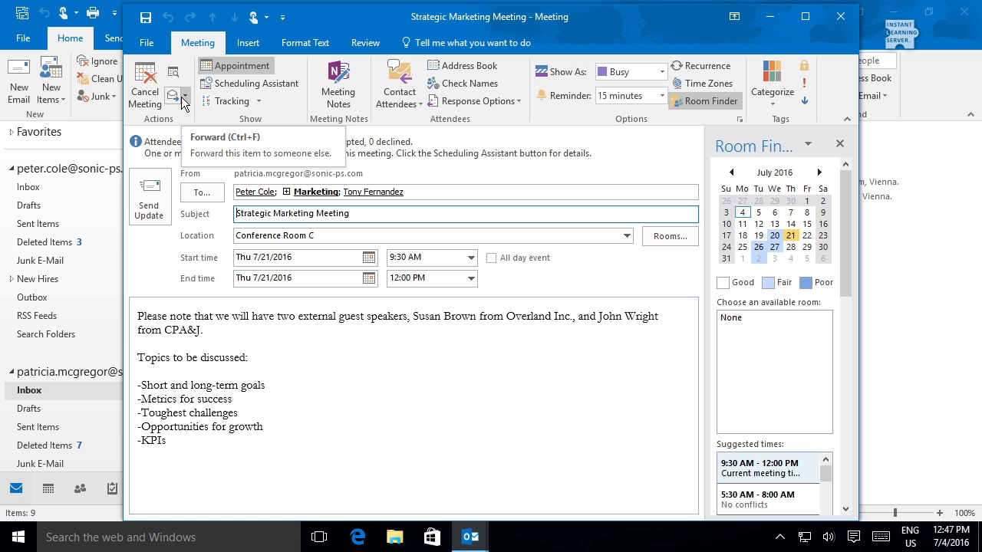
pyautogui.click(154, 192)
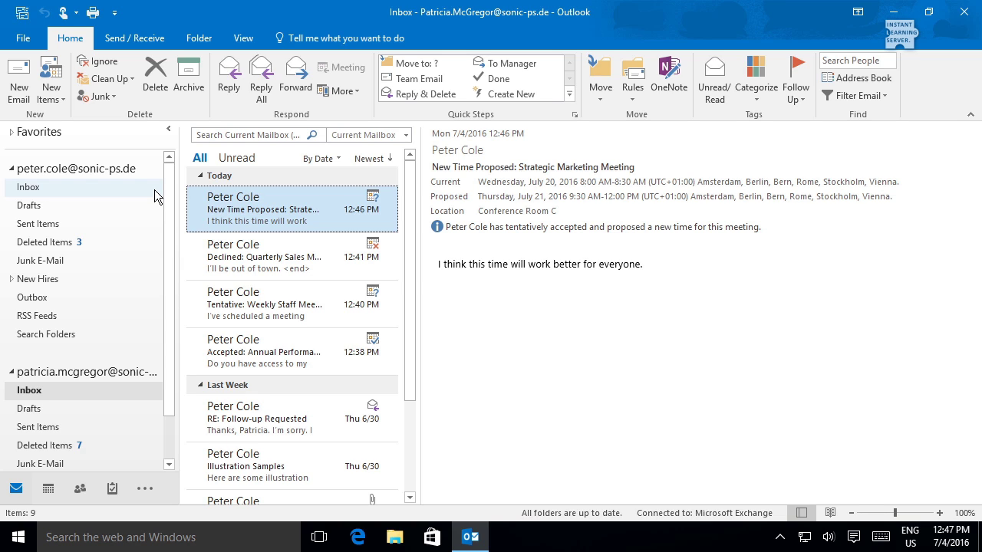
# Show the updated Strategic Marketing Meeting request for July 21, 9:30 AM–12:00 PM in the invitee's Inbox.
pyautogui.click(29, 190)
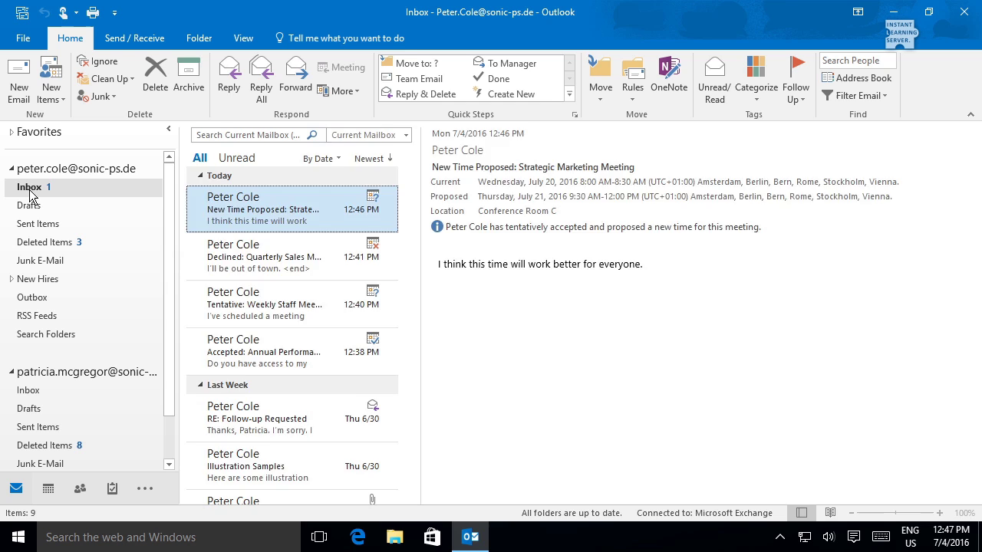
pyautogui.click(29, 192)
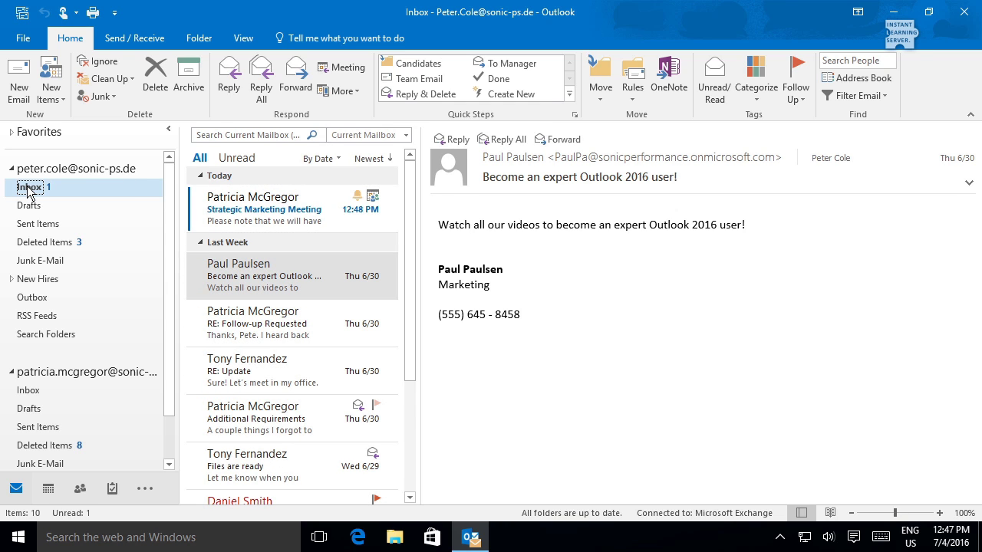
pyautogui.click(269, 213)
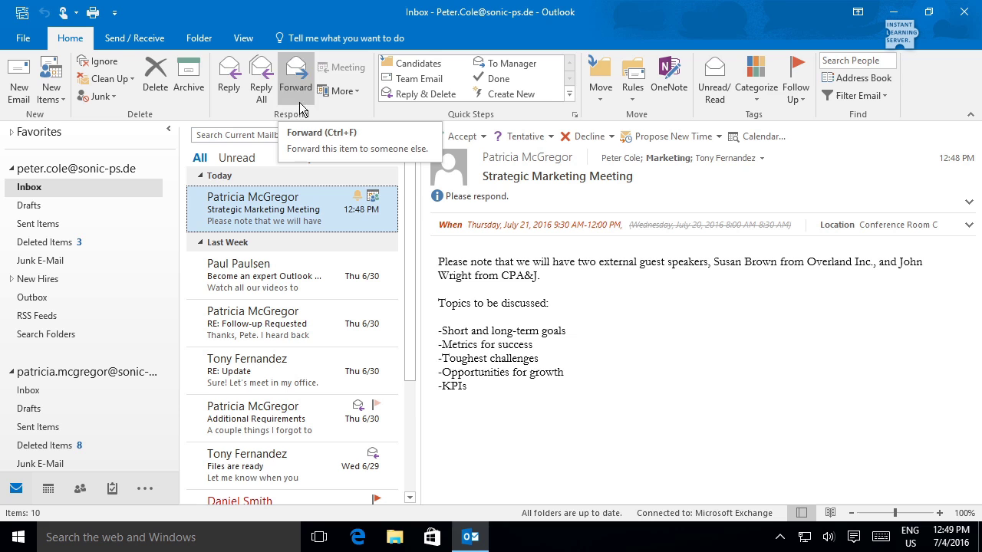
pyautogui.doubleClick(303, 208)
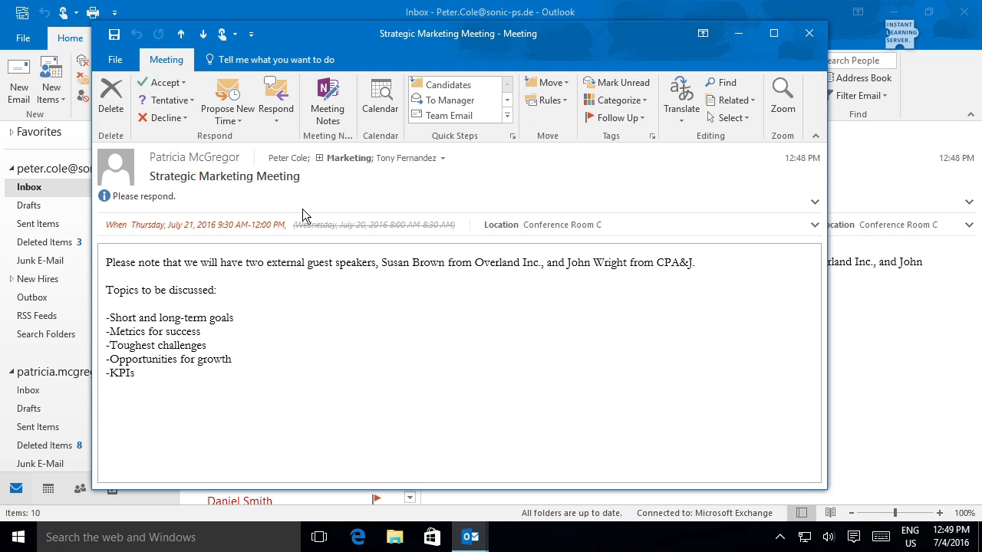
pyautogui.click(278, 116)
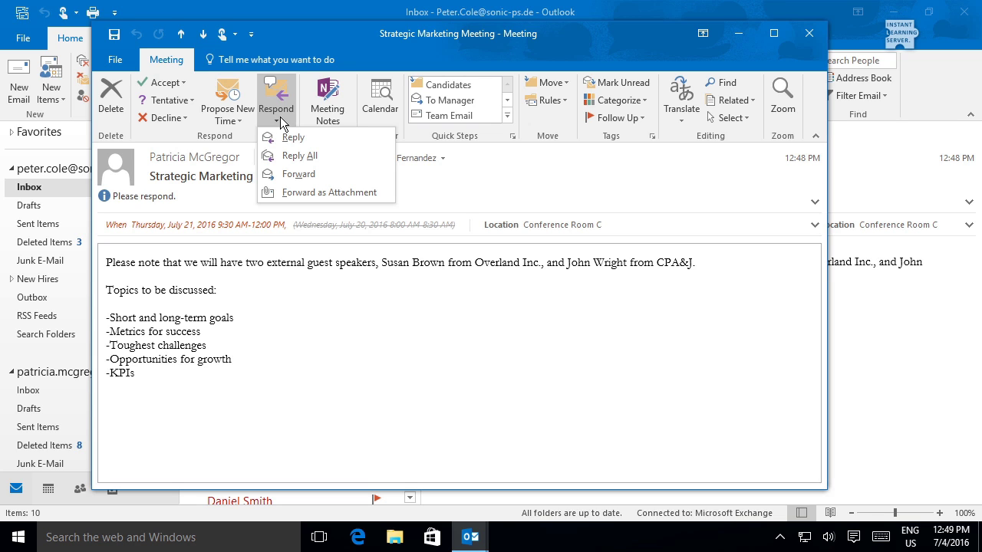
pyautogui.click(809, 35)
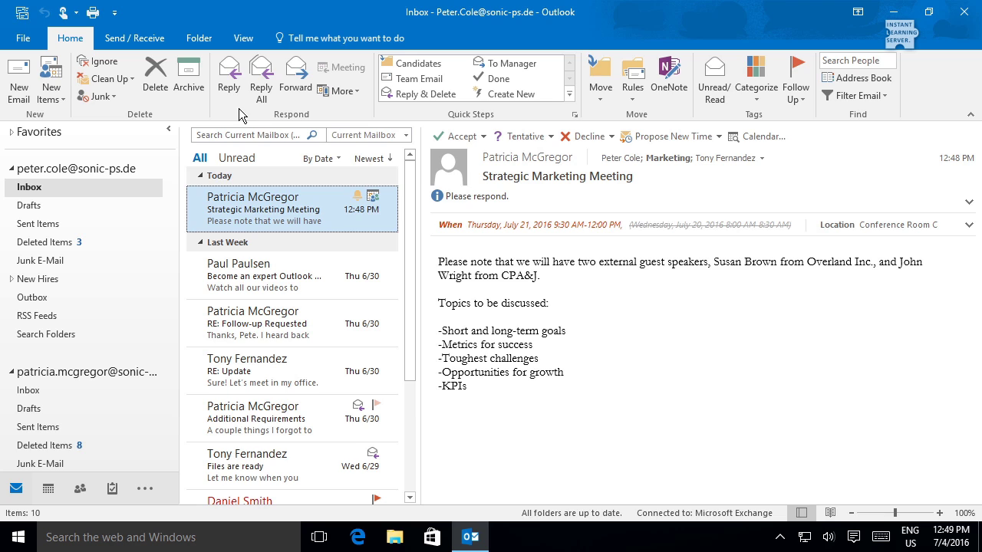
# Accept the July 21 meeting and send the response now, verify it reached the organizer's Inbox, then return.
pyautogui.click(461, 136)
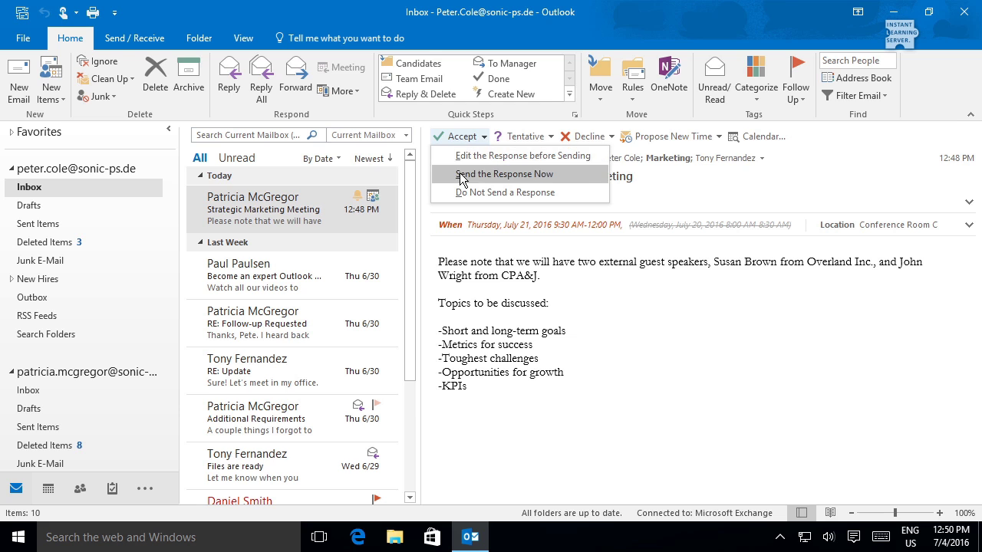
pyautogui.click(460, 173)
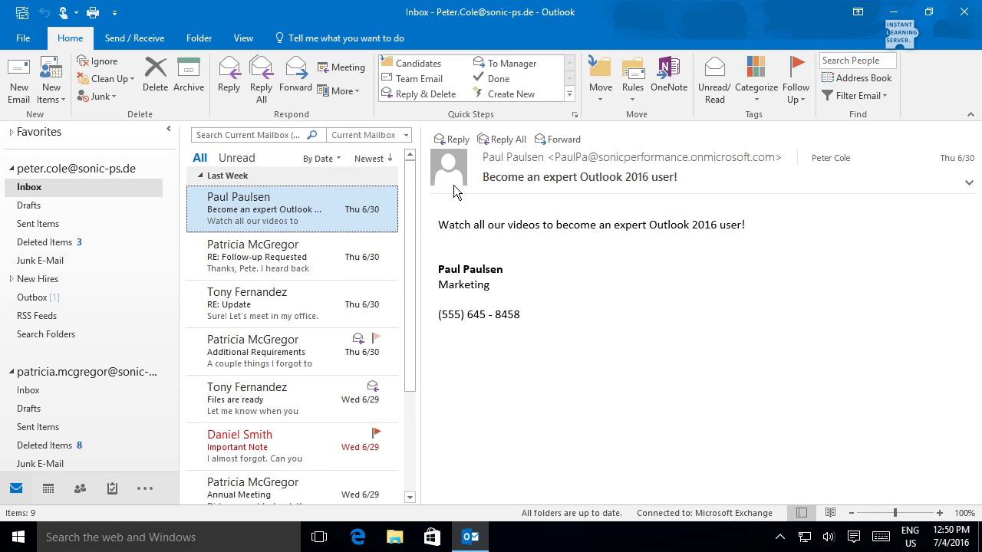
pyautogui.click(29, 392)
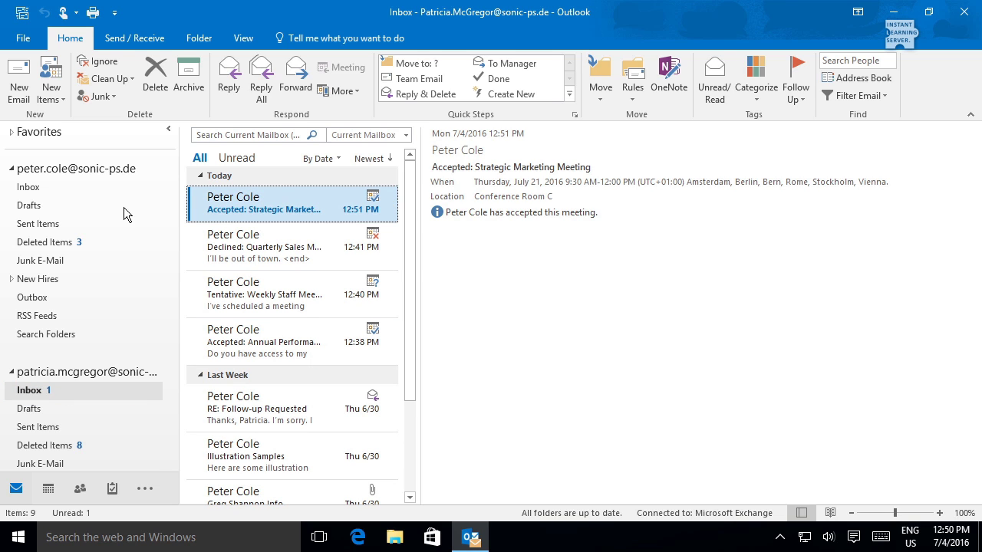
pyautogui.click(22, 193)
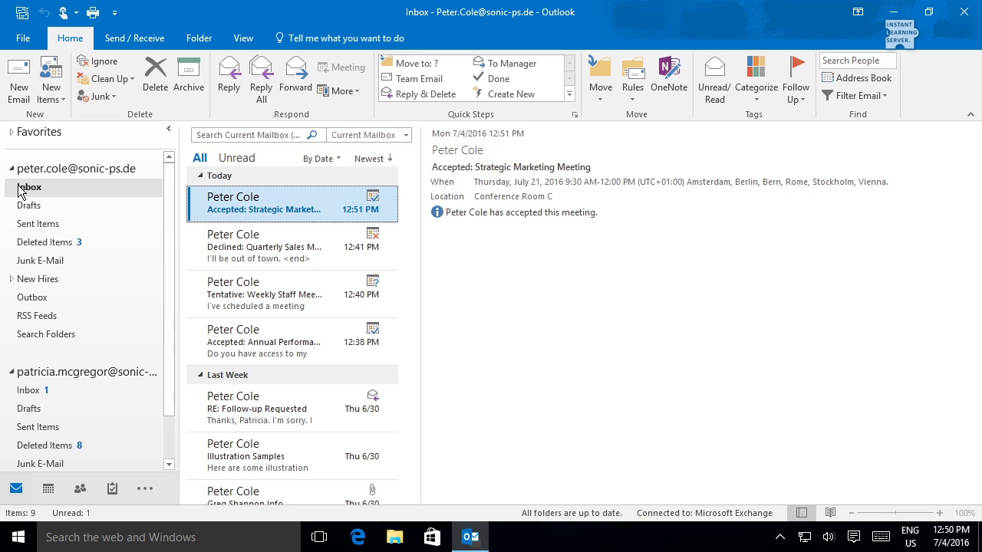